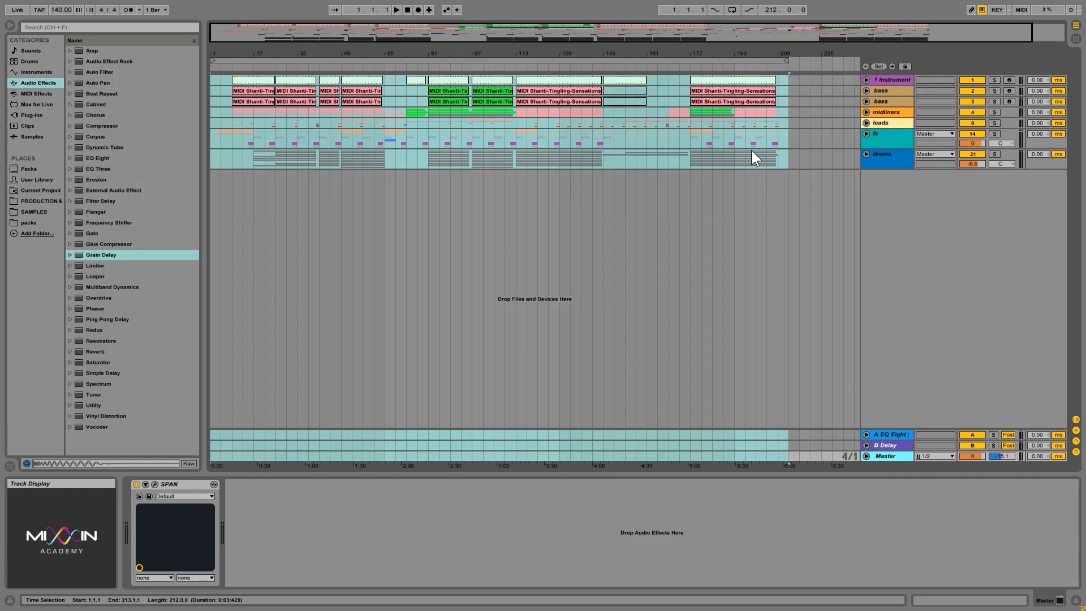
Play the song from bar 97 and check the Master track's peak level in the mixer
left_click(516, 135)
left_click(476, 136)
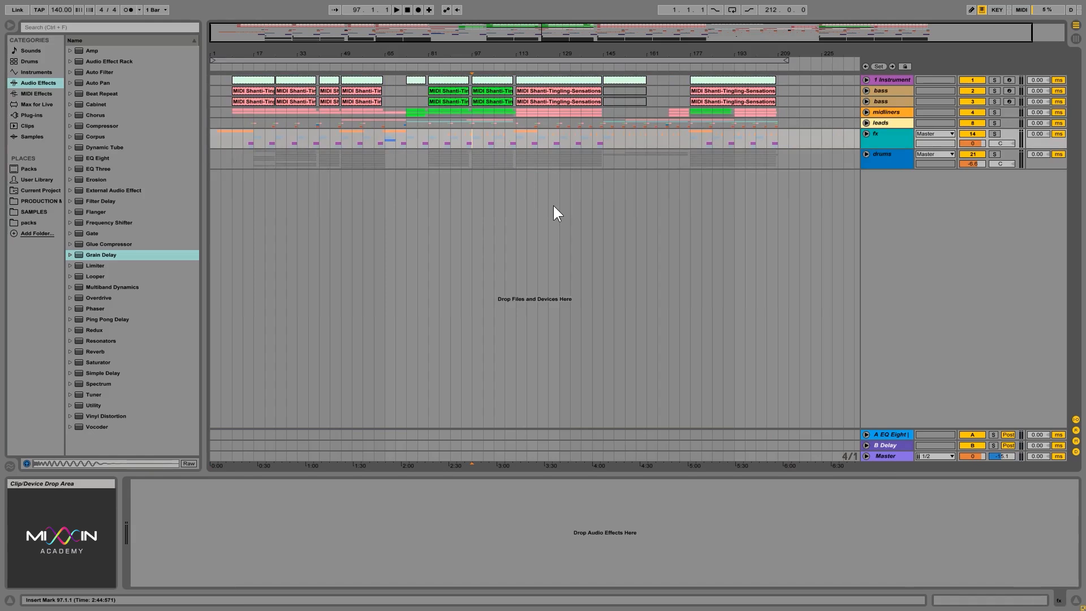
key("space")
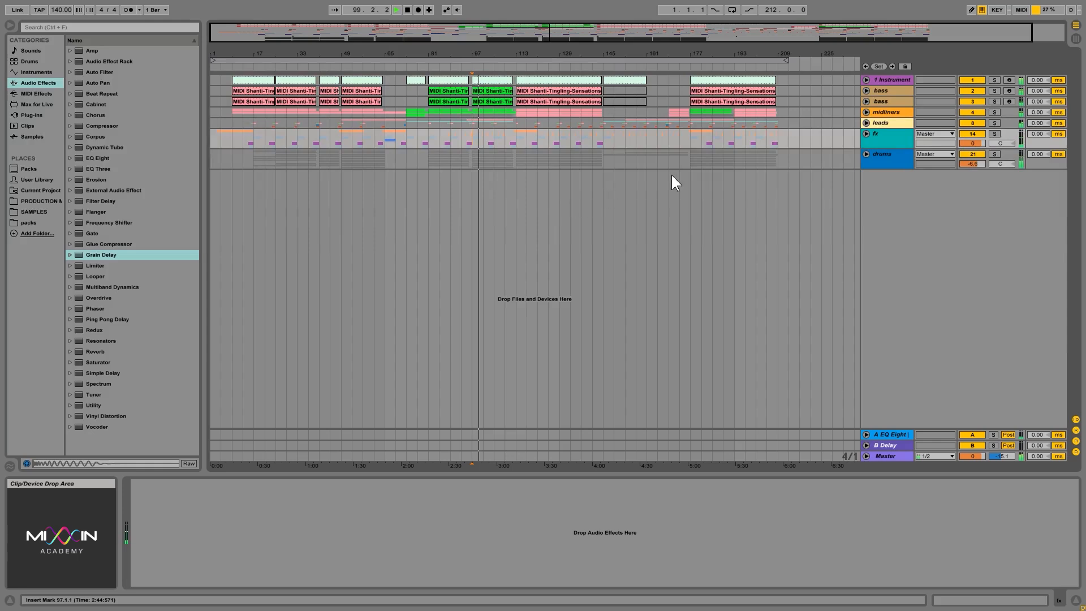
key("Tab")
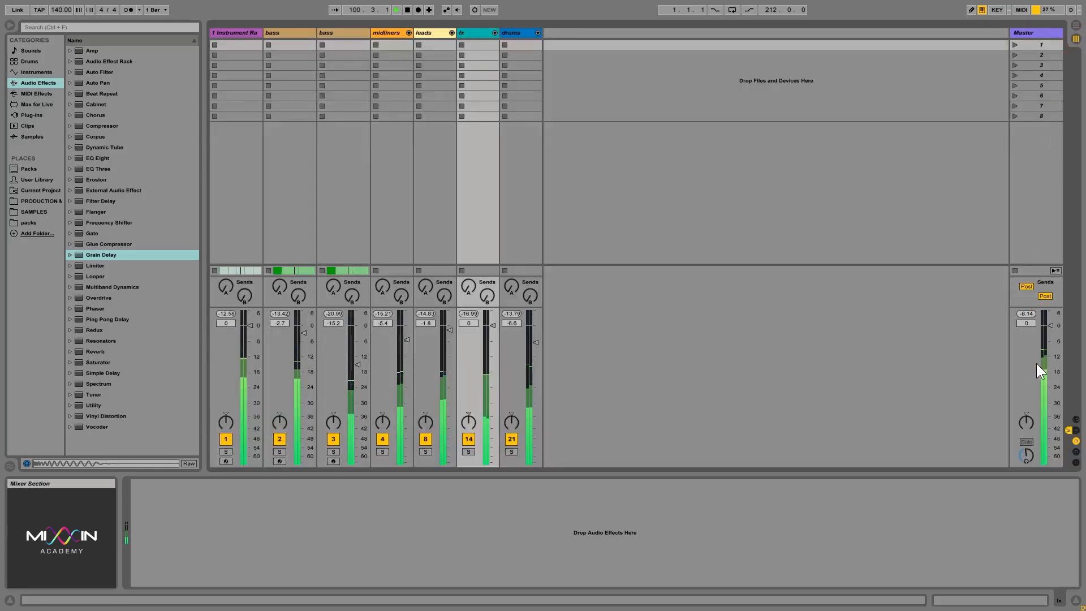
left_click(1026, 314)
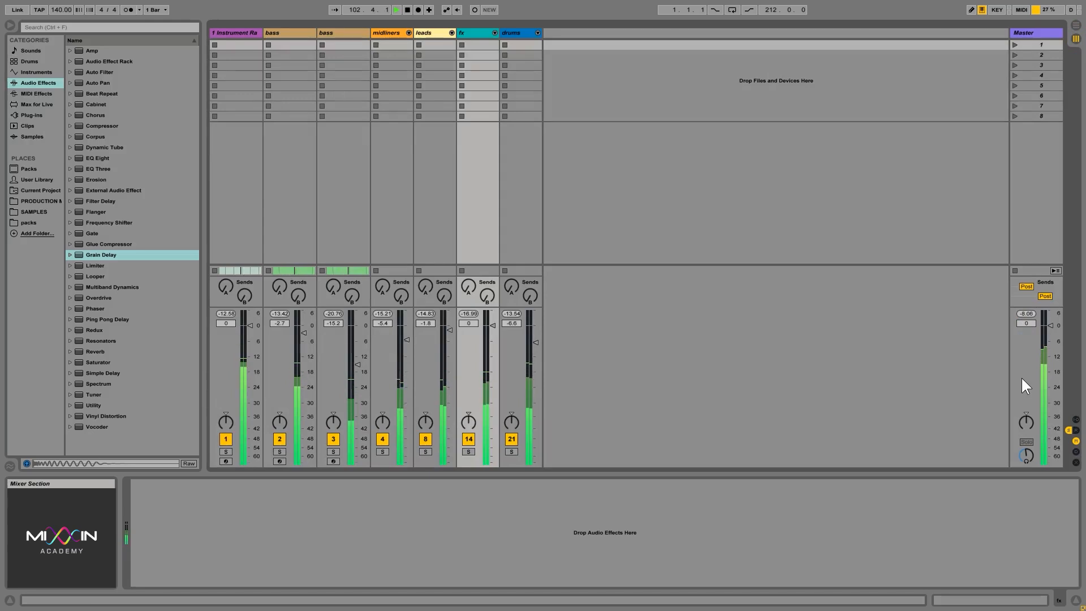
key("space")
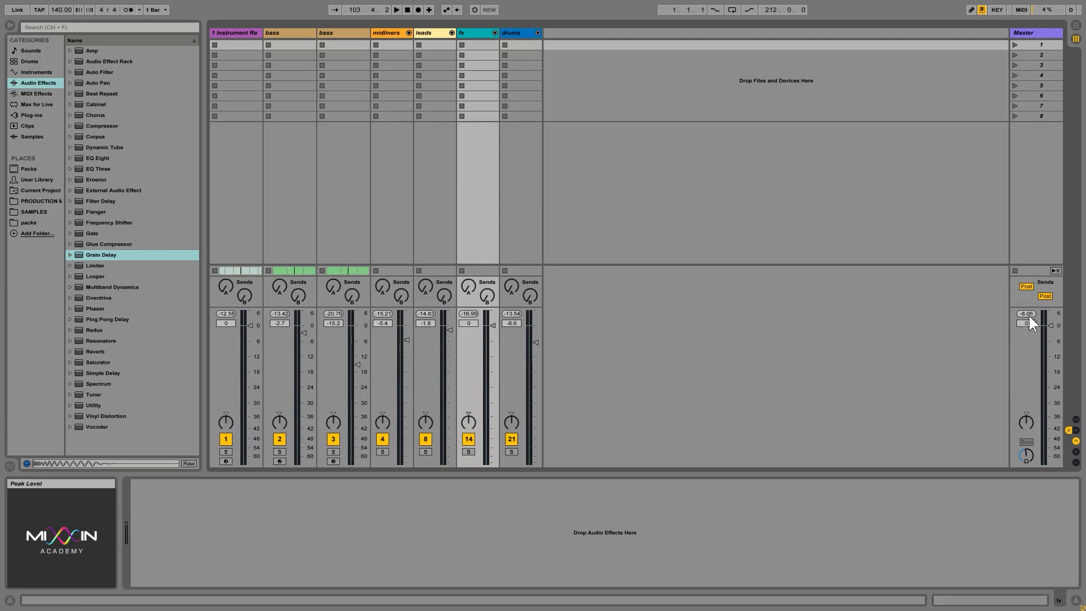
key("Tab")
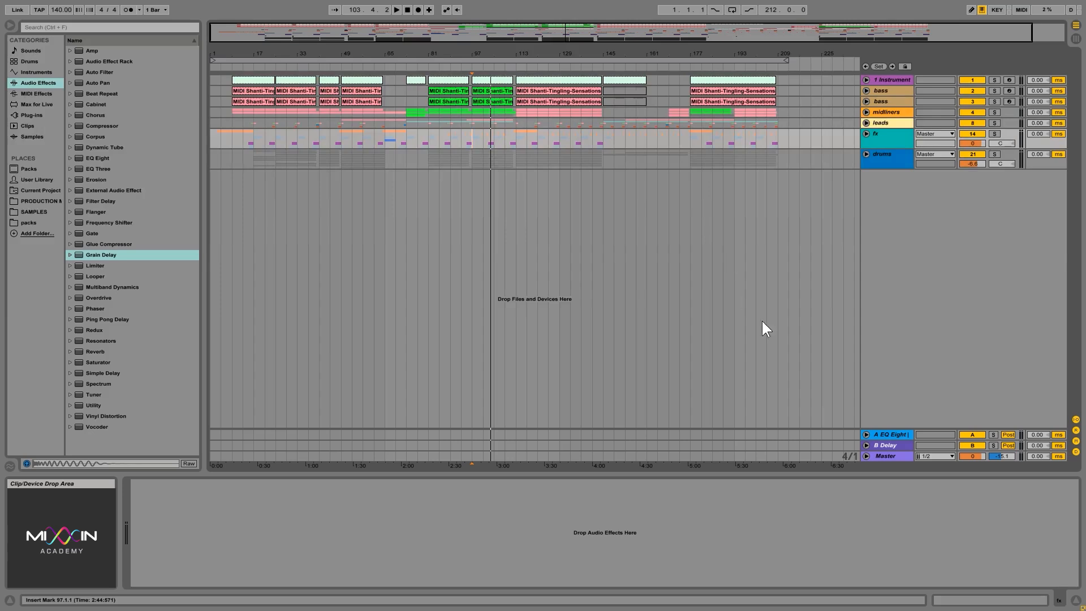
Try a Utility device ahead of SPAN on the Master track and remove it again
left_click(888, 456)
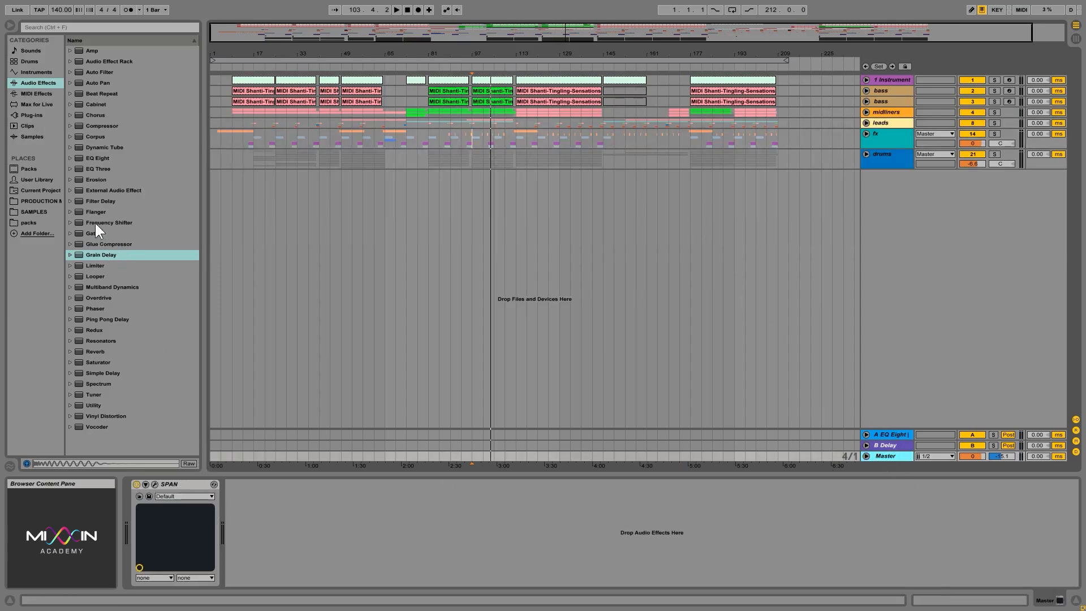
left_click_drag(101, 408, 127, 512)
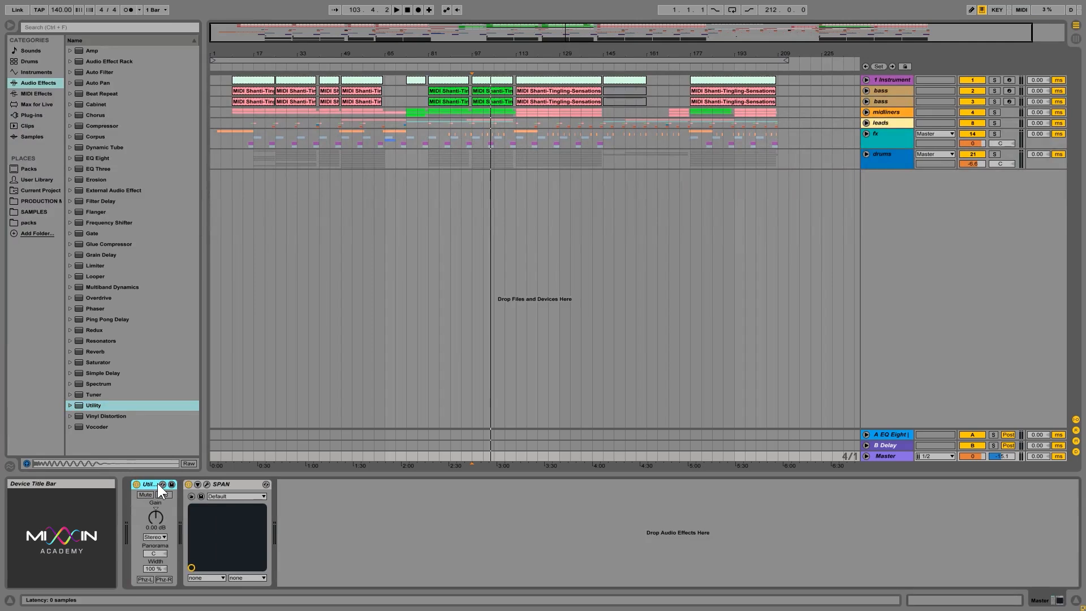
key("Delete")
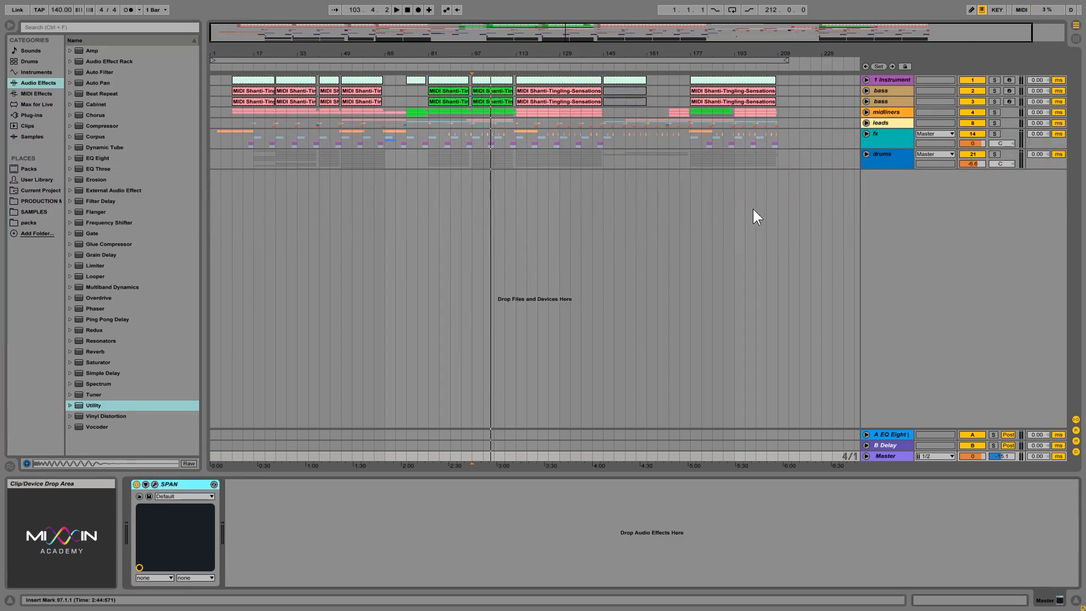
Examine the rack holding OTT and FabFilter on the upper bass track, switching the whole rack off and on
left_click(882, 93)
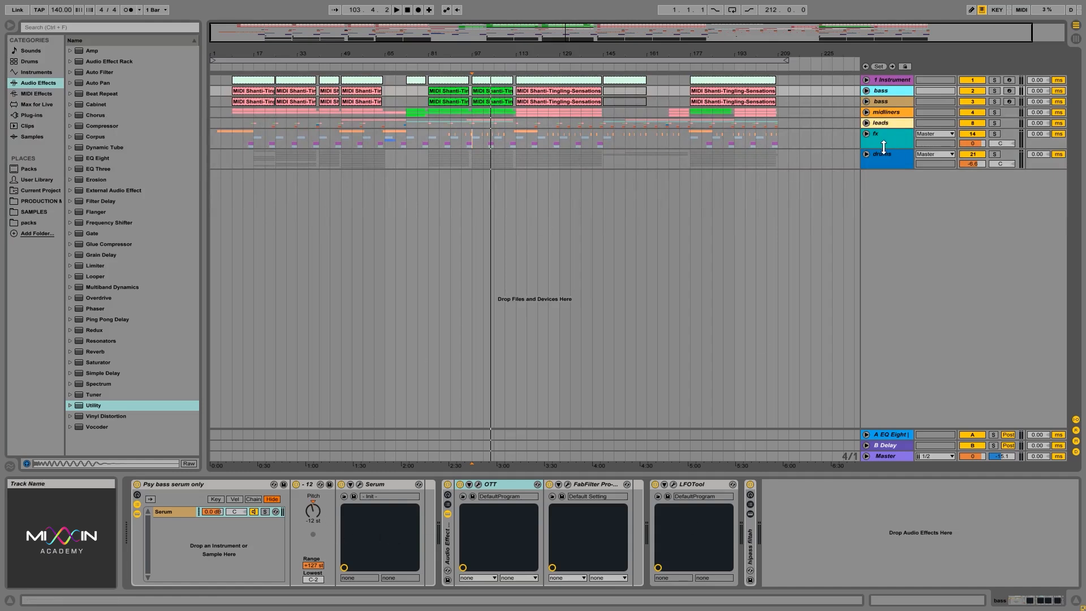
left_click(592, 484)
left_click(513, 485)
left_click(568, 485)
left_click(582, 484)
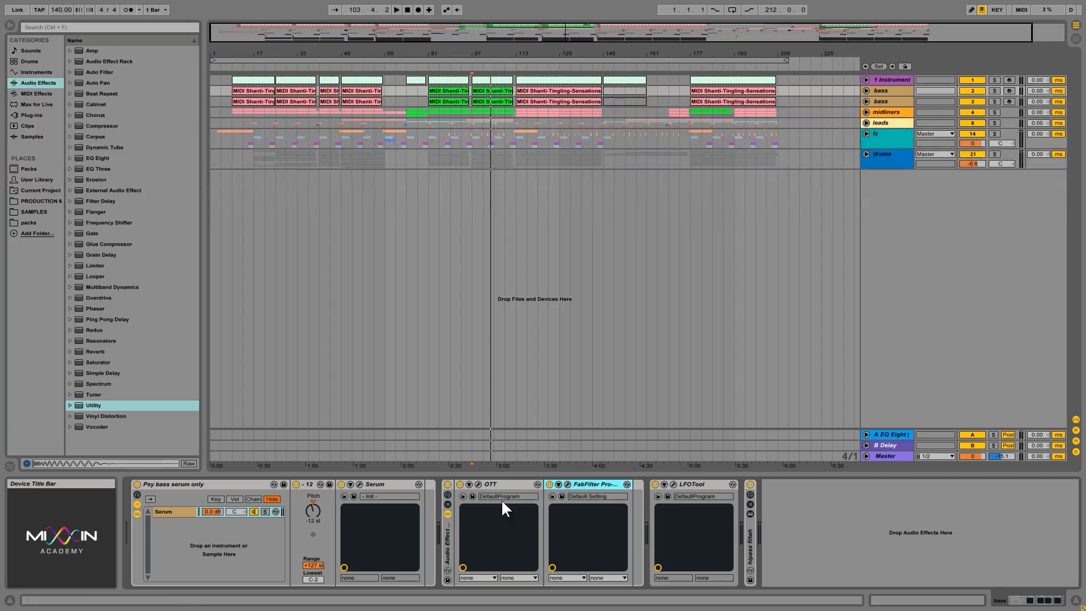
left_click(445, 534)
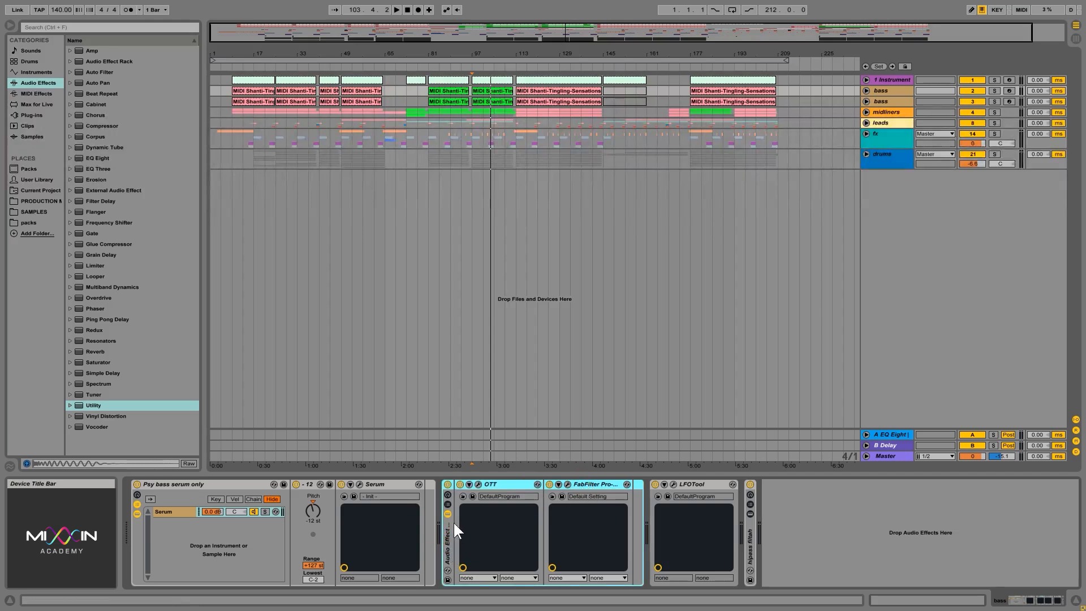
left_click(447, 485)
left_click(446, 483)
left_click(446, 483)
left_click(446, 483)
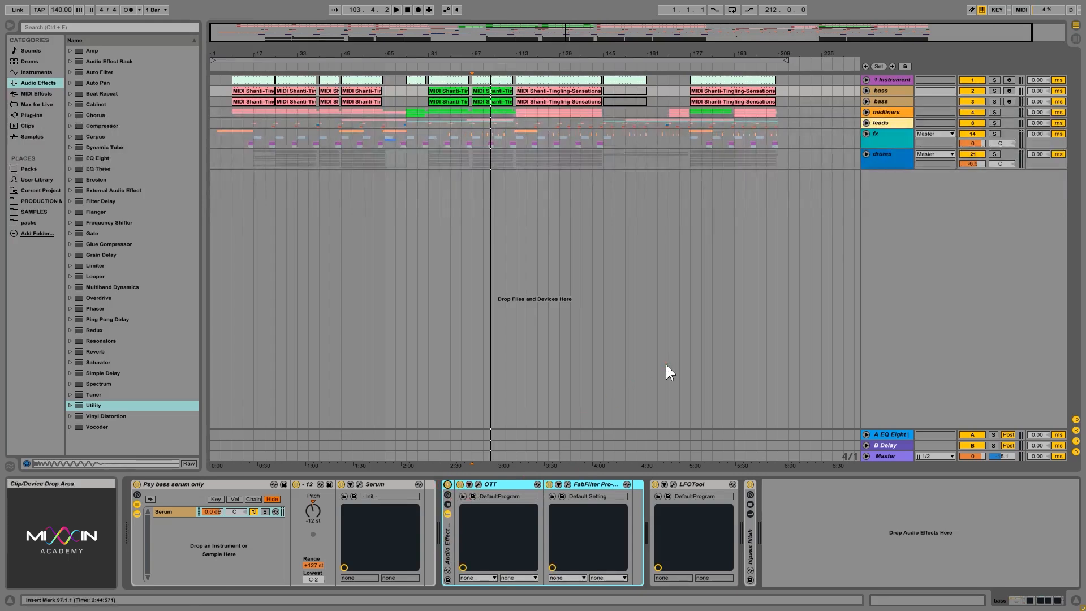
Play the upper bass track's clip from bar 25 and compare the sound with its audio effect rack bypassed and active
left_click(287, 91)
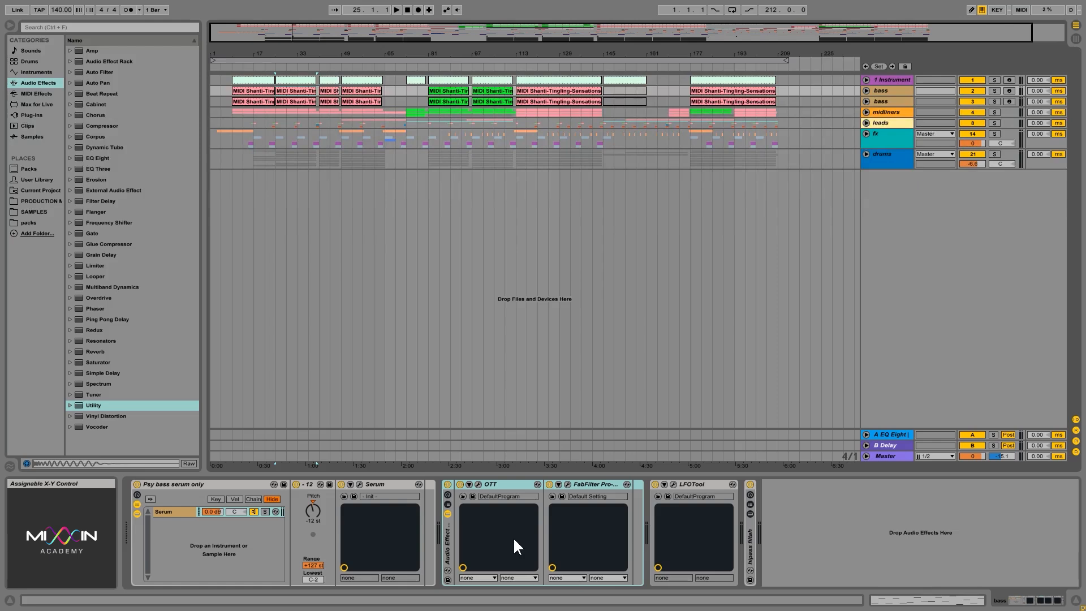
key("space")
left_click(447, 484)
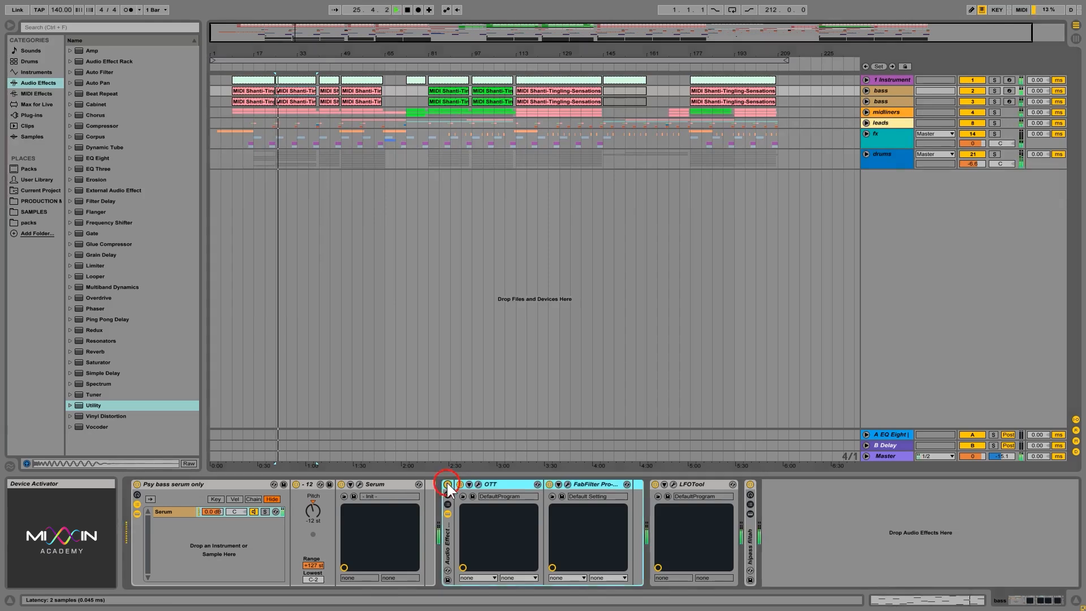
left_click(447, 484)
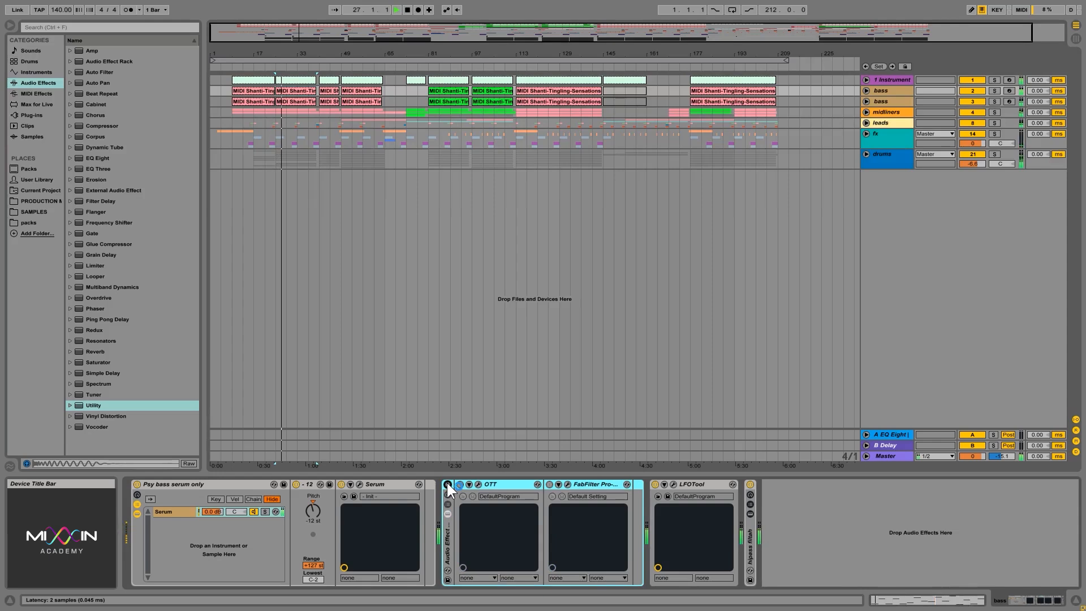
left_click(447, 484)
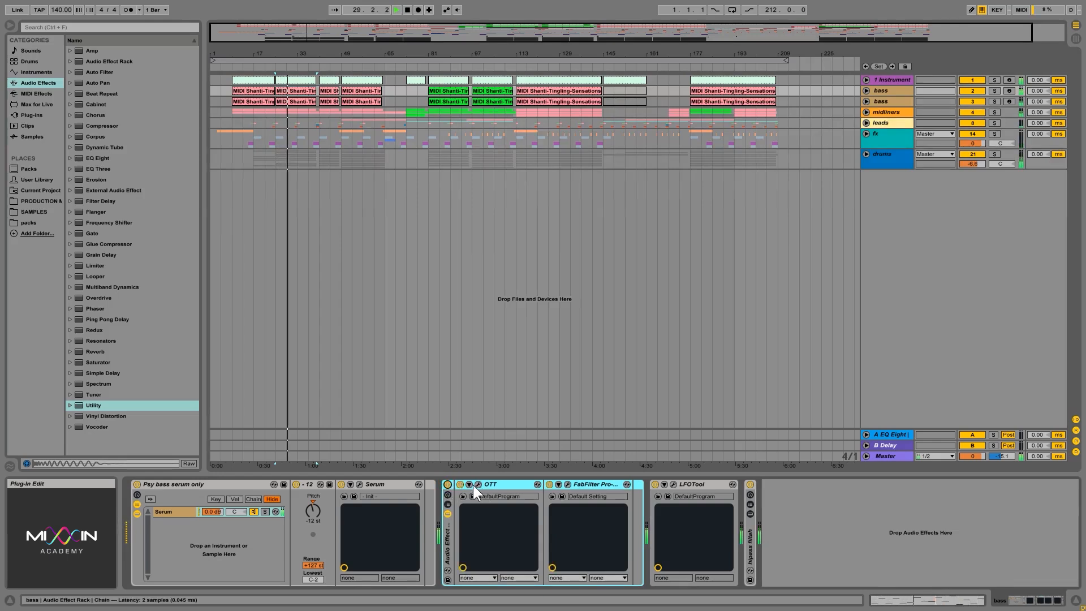
left_click(447, 484)
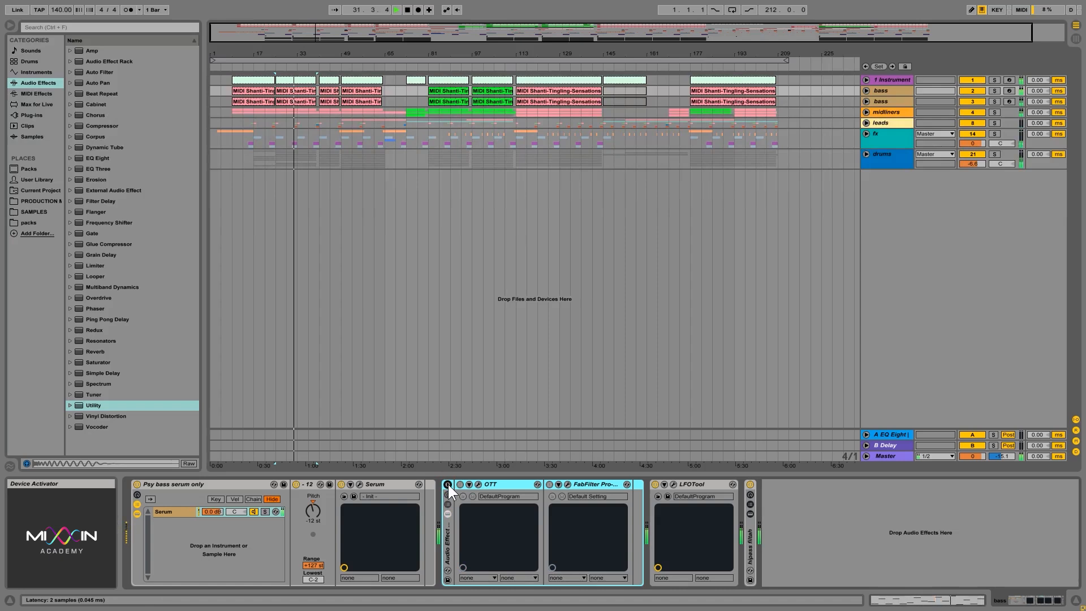
left_click(447, 484)
key("space")
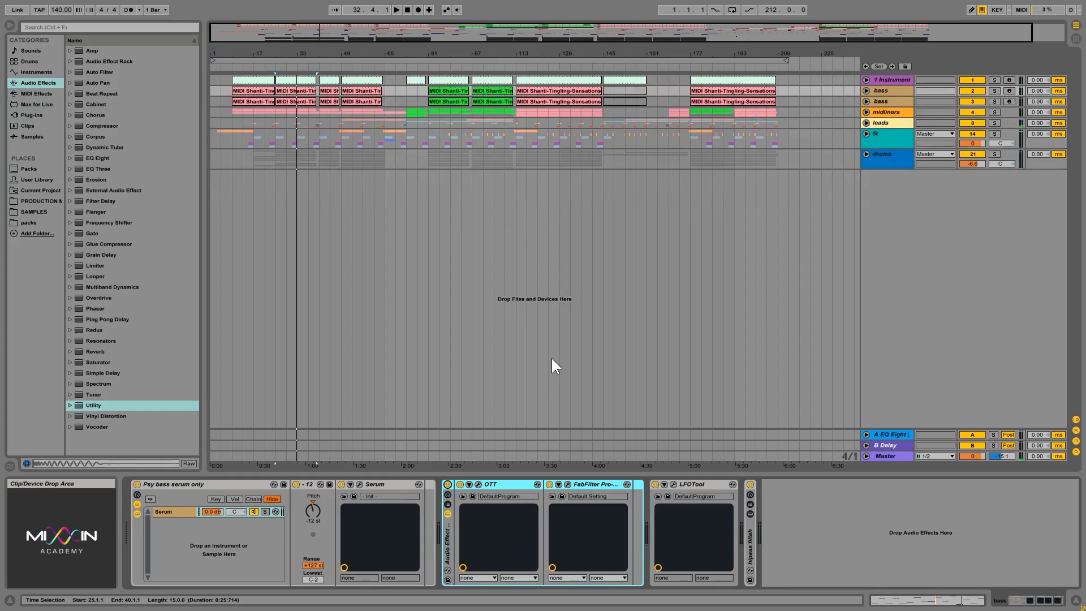
Examine the OTT compressor settings on the upper bass track and close the plug-in window
left_click(500, 484)
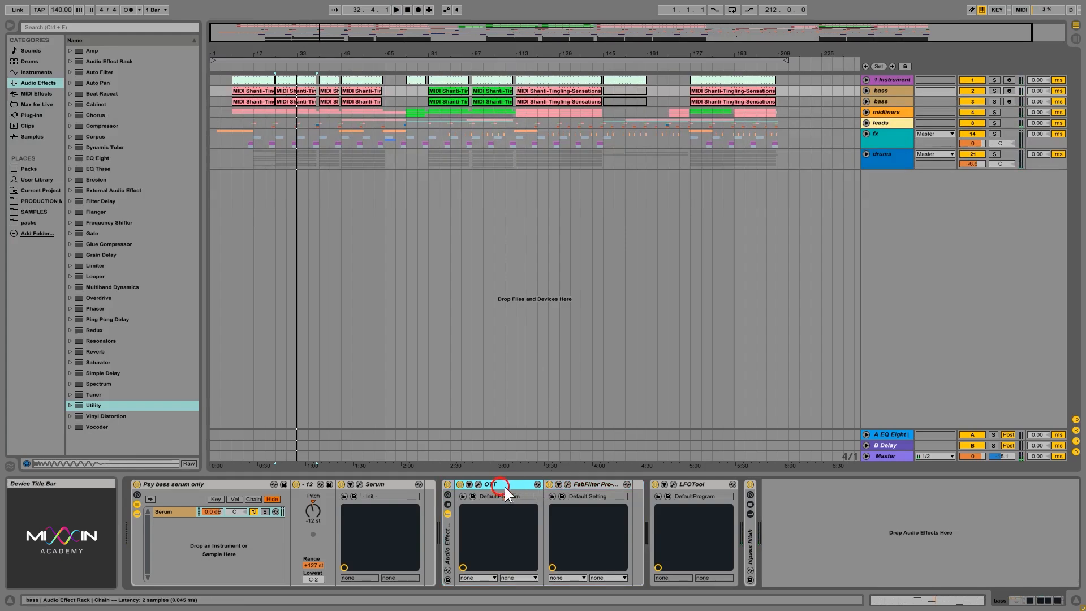
left_click(478, 484)
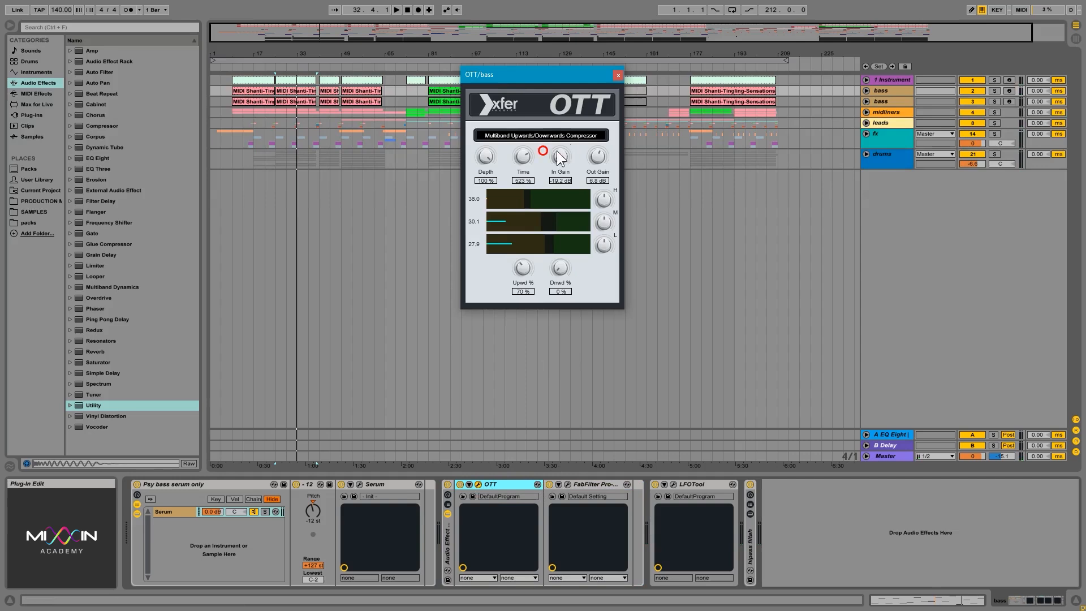
left_click(619, 74)
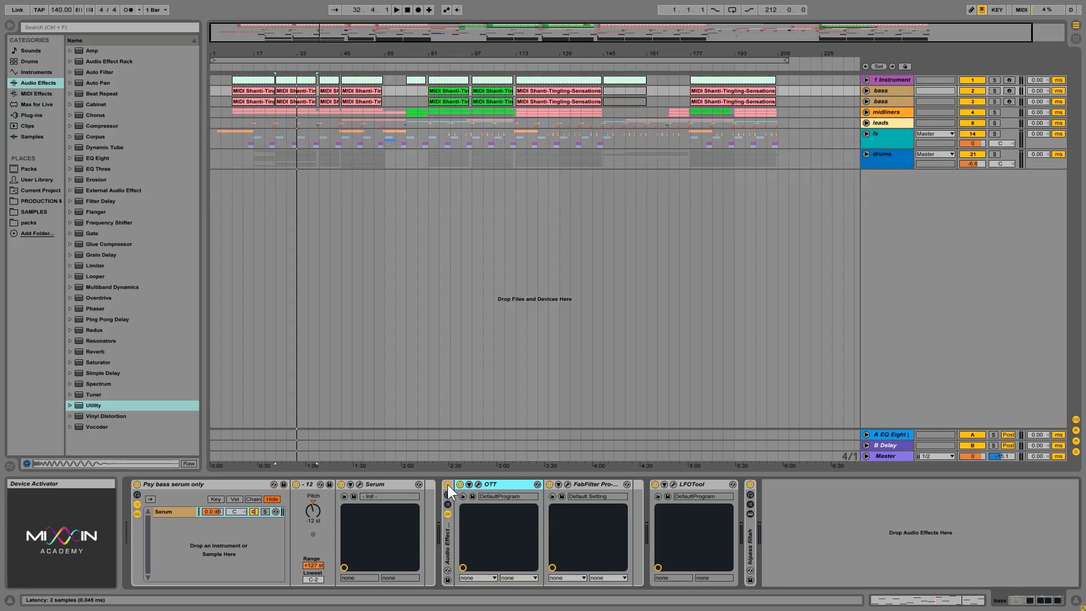
Solo the lower bass track, examine its FabFilter Pro-Q 2 curve, and unsolo the track
left_click(523, 95)
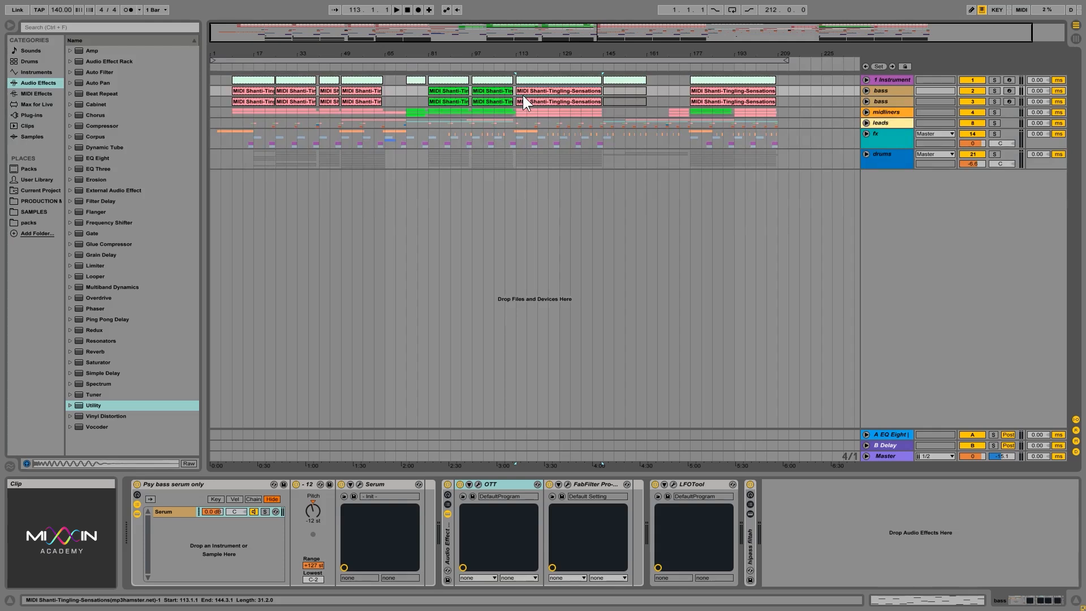
left_click(994, 100)
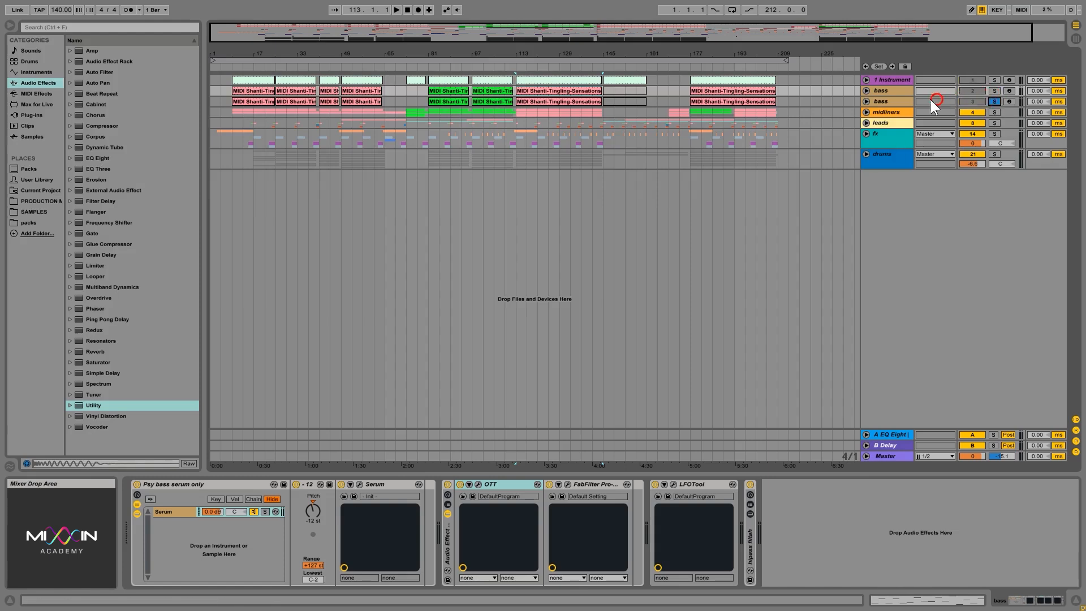
left_click(883, 103)
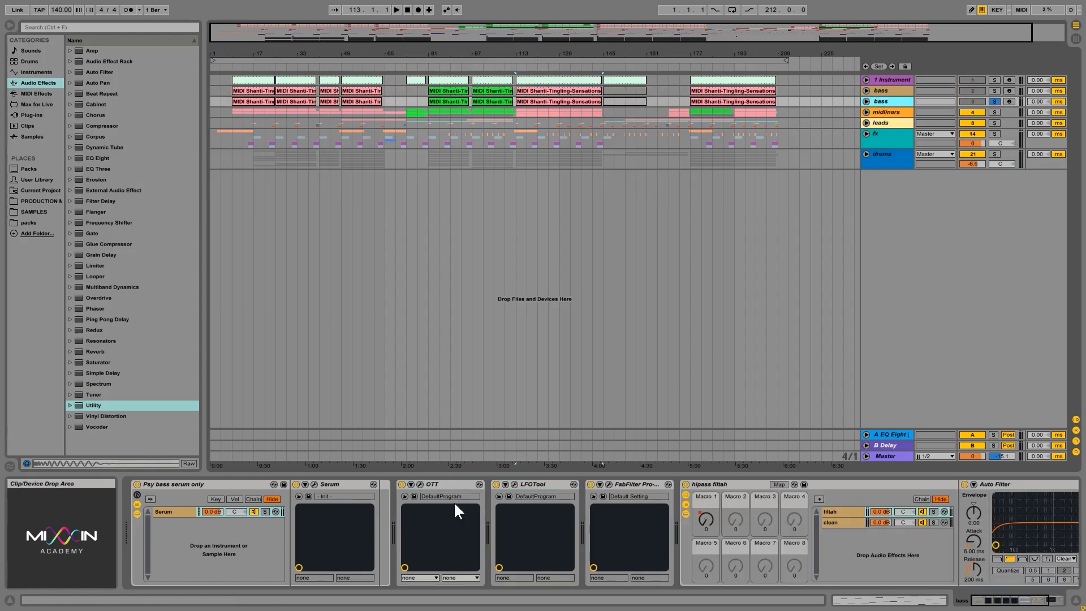
left_click(609, 483)
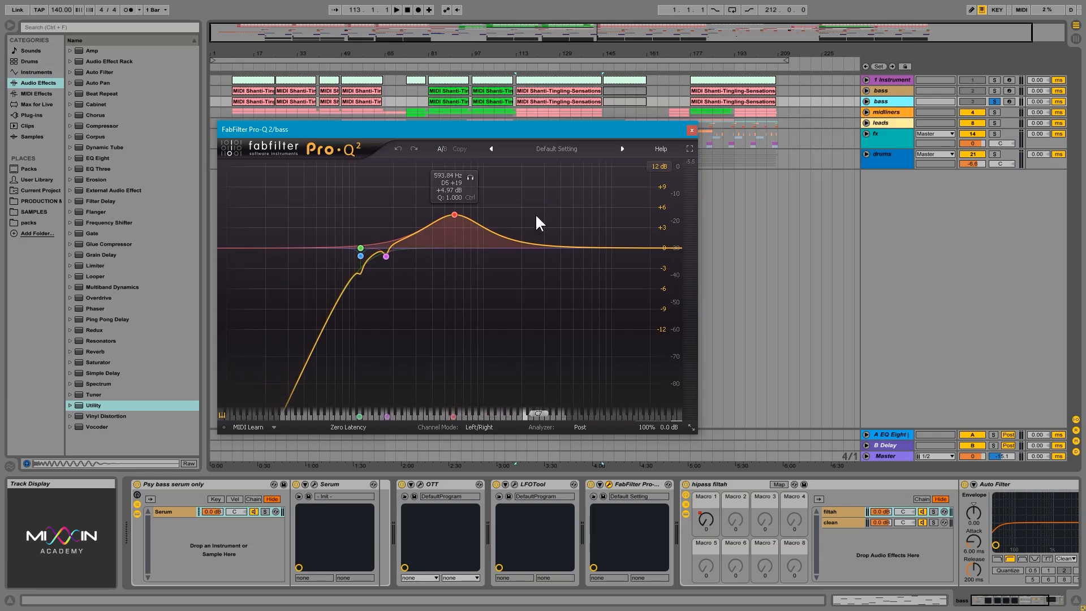
left_click(691, 130)
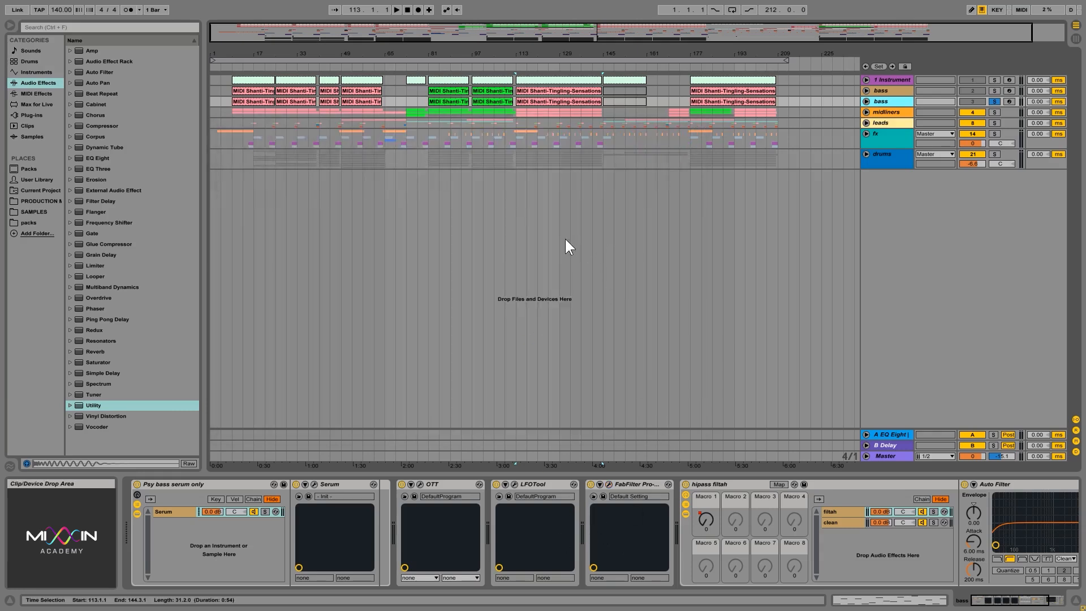
left_click(896, 90)
left_click(997, 100)
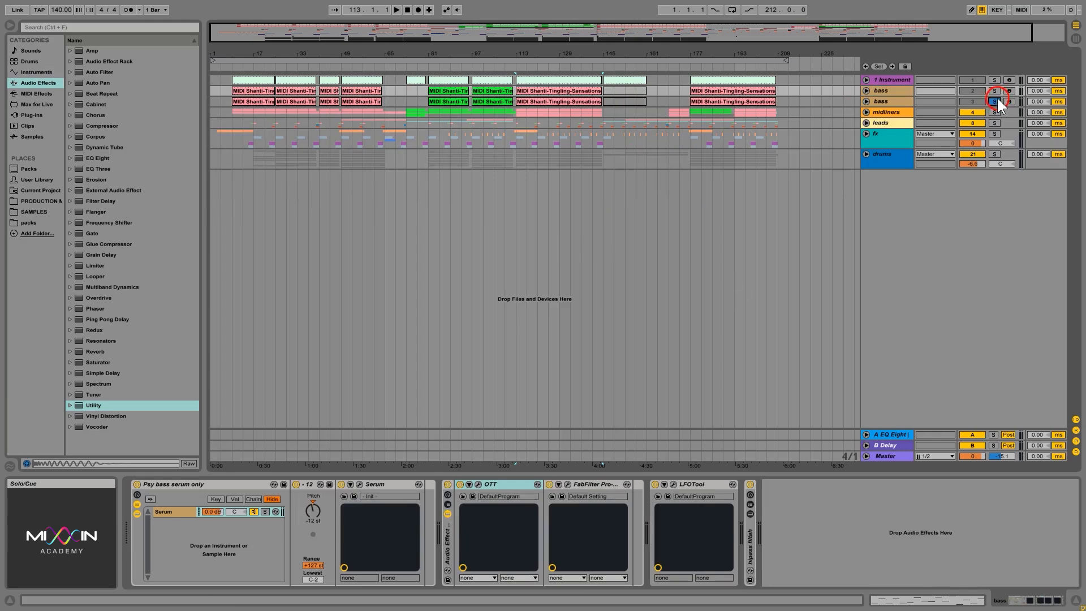
Review the OTT and FabFilter devices on the upper bass track and look at the midliners group's device chain
left_click(892, 90)
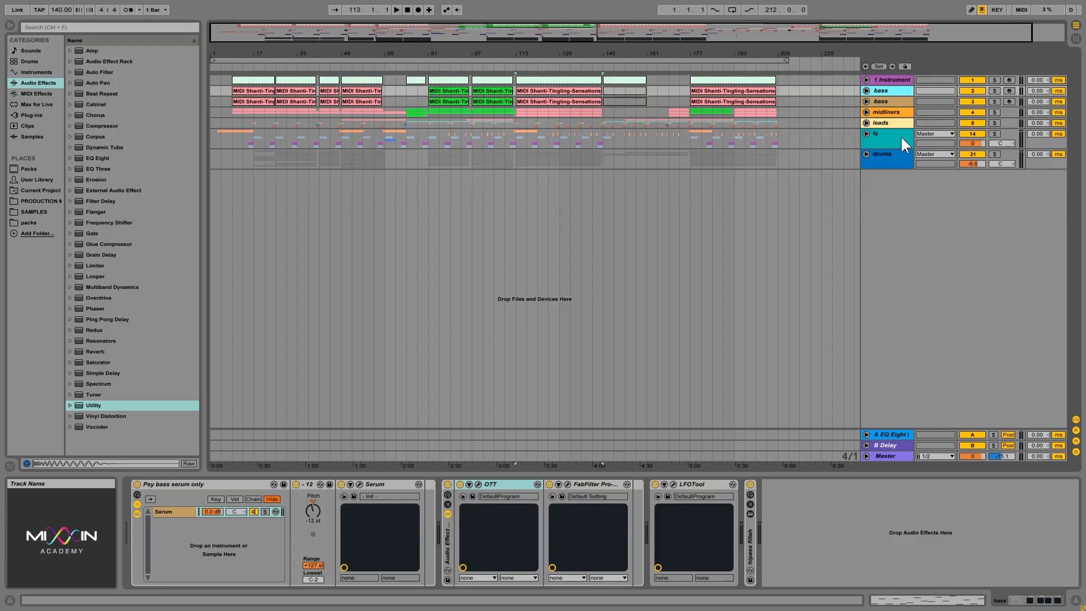
left_click(538, 485)
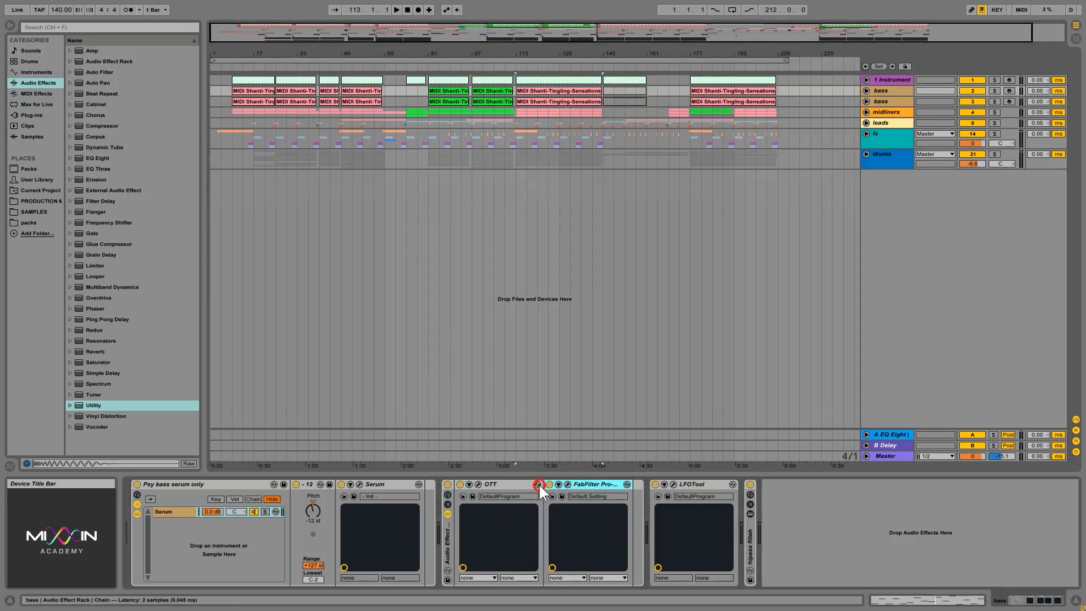
left_click(518, 484)
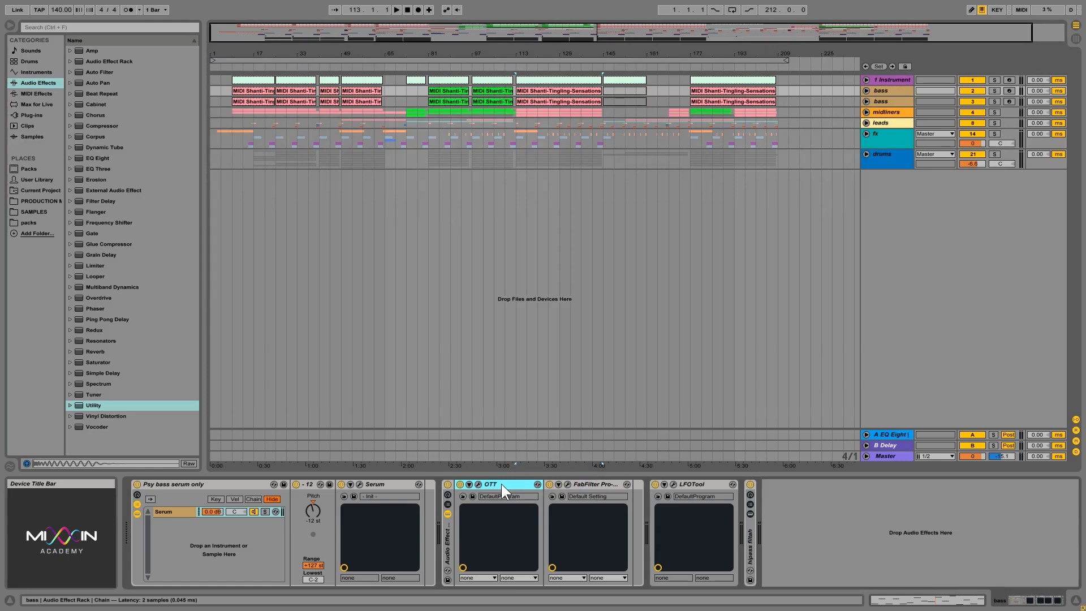
left_click(892, 103)
left_click(891, 107)
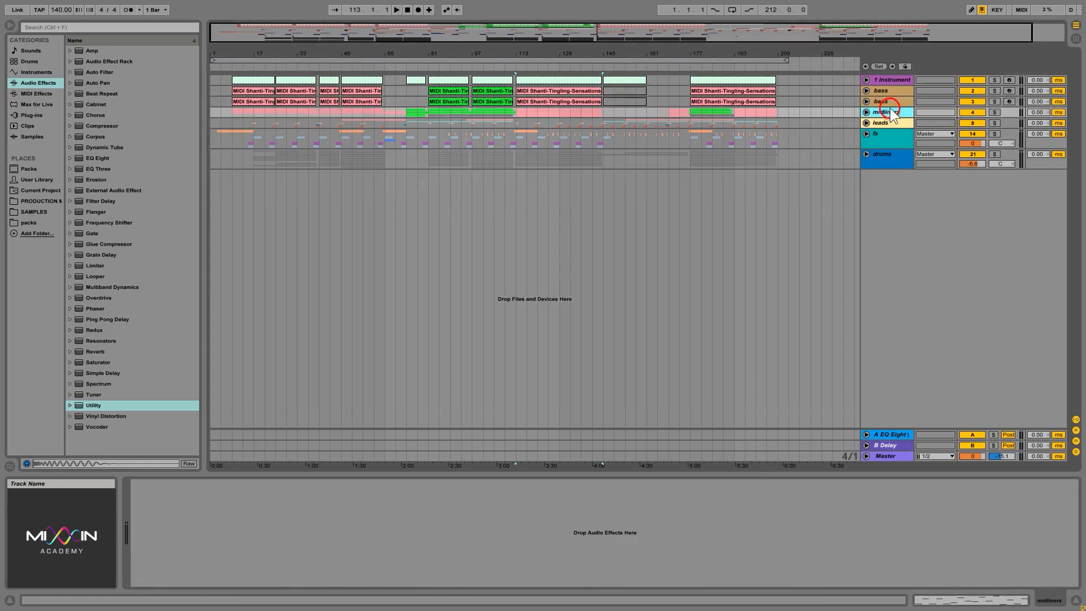
Deactivate OTT on the upper bass track and unfold the track to show the Device On automation
left_click(887, 90)
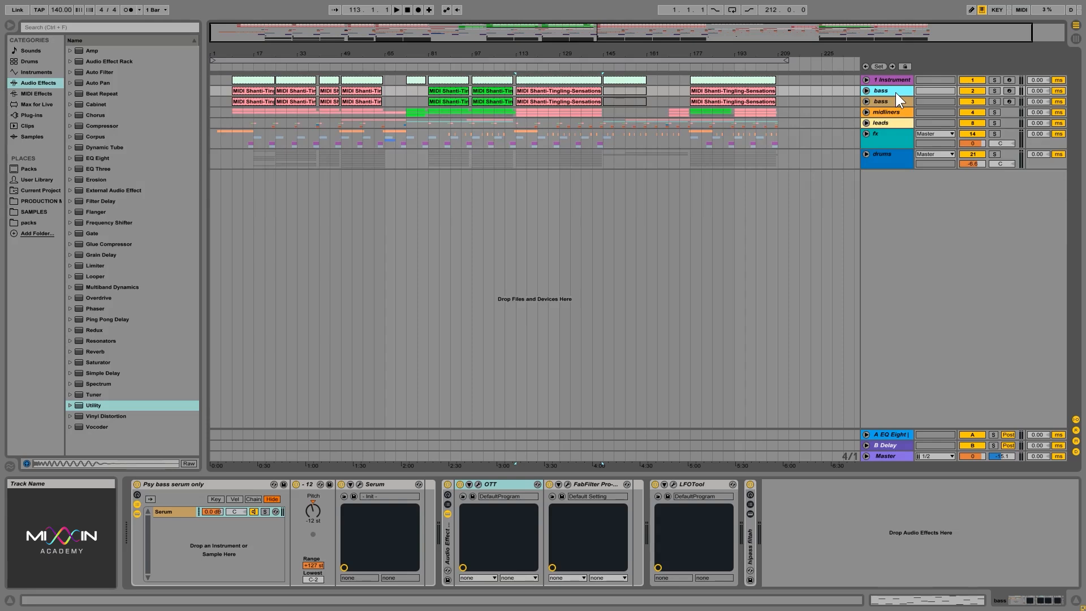
left_click(459, 484)
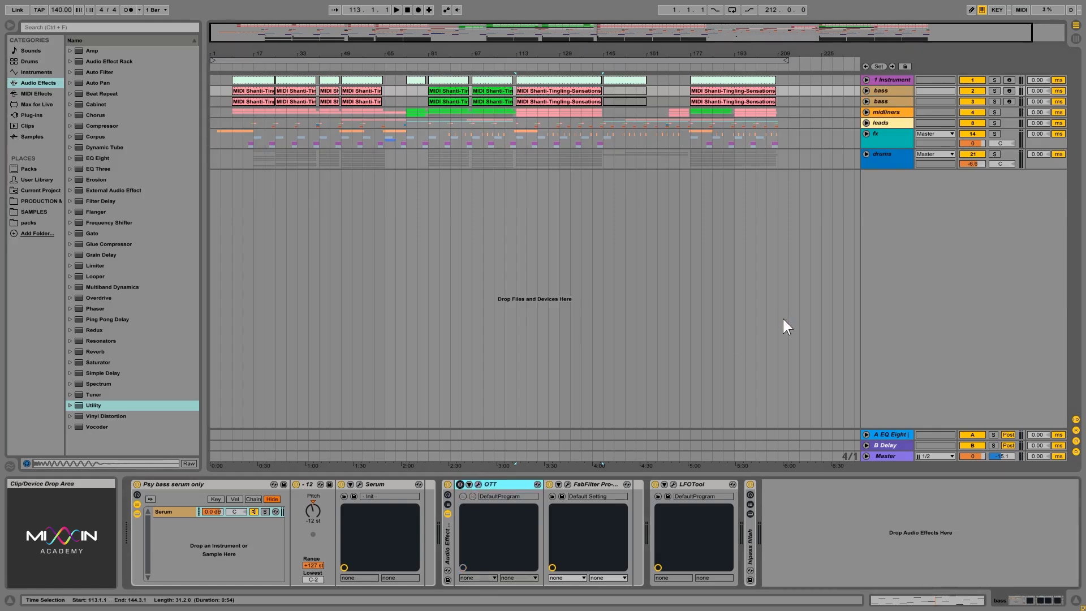
left_click(865, 90)
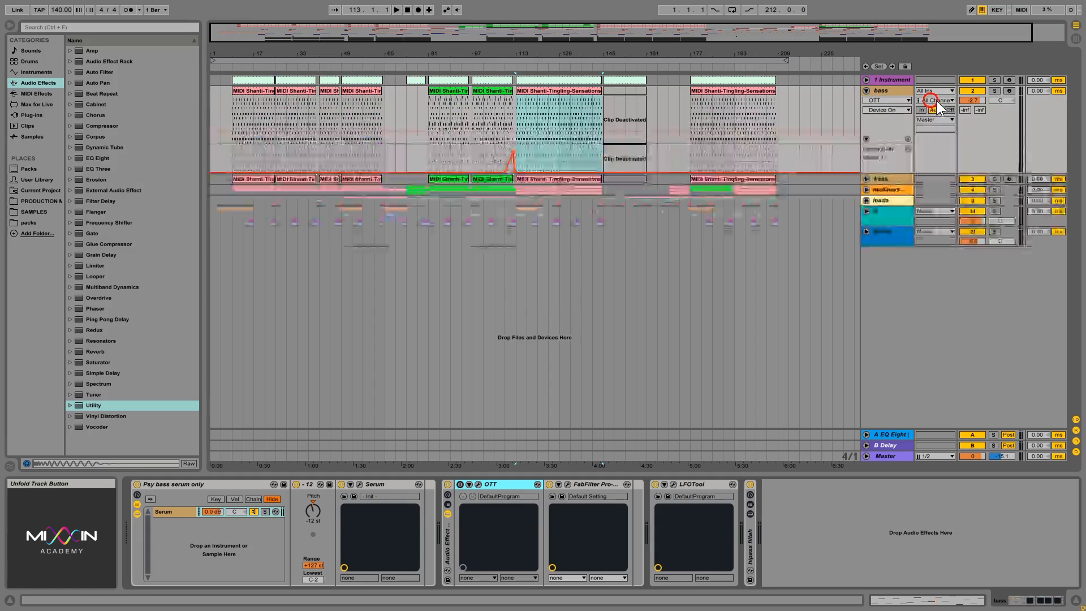
Fold the upper bass track and review the track volumes in Session View before returning to the arrangement
left_click(867, 91)
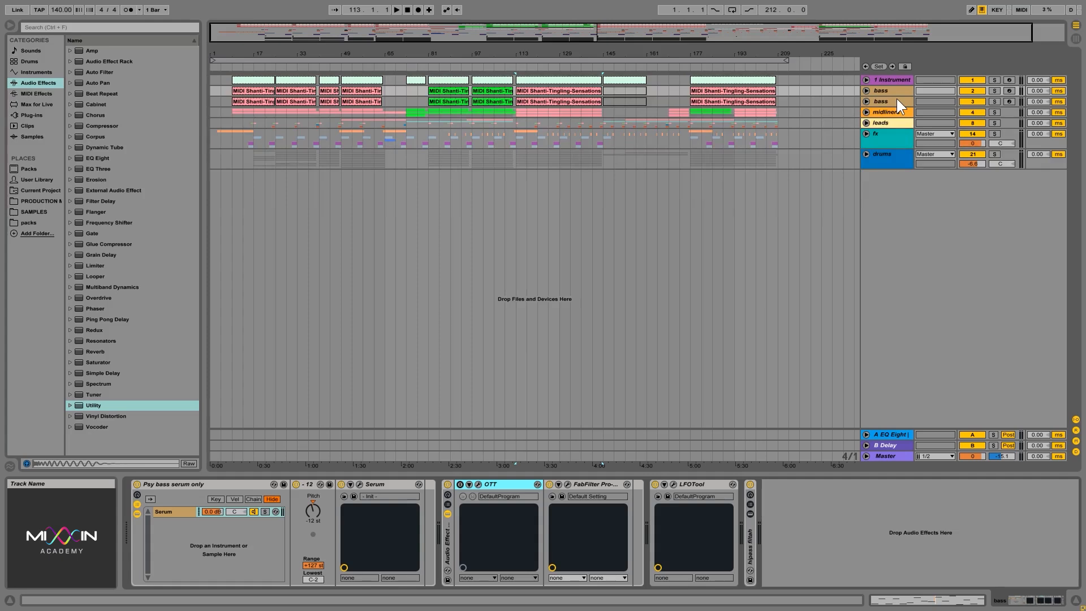
left_click(1075, 38)
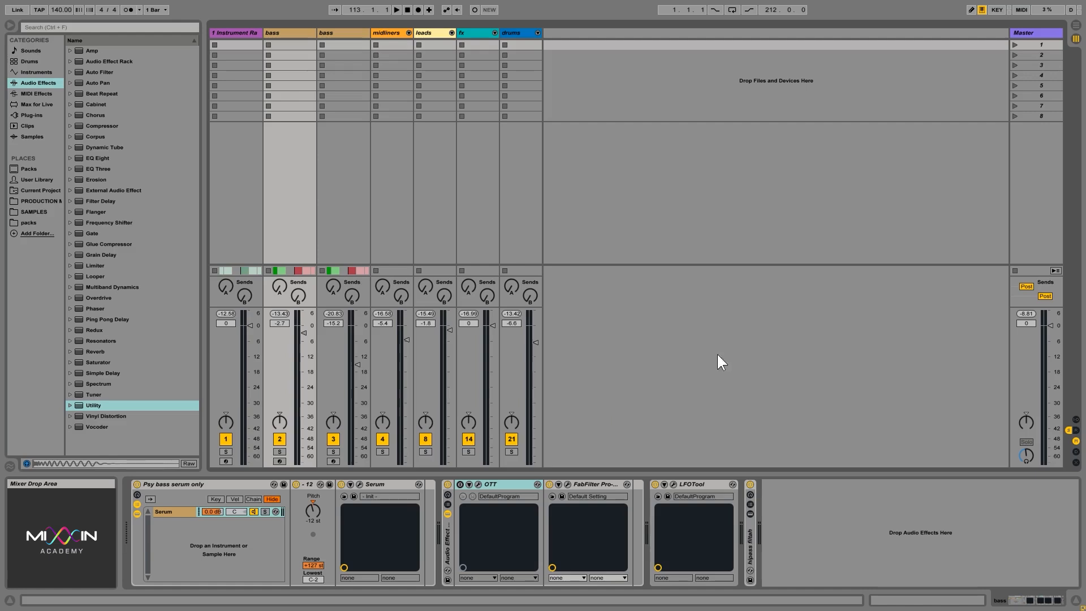
left_click(1075, 25)
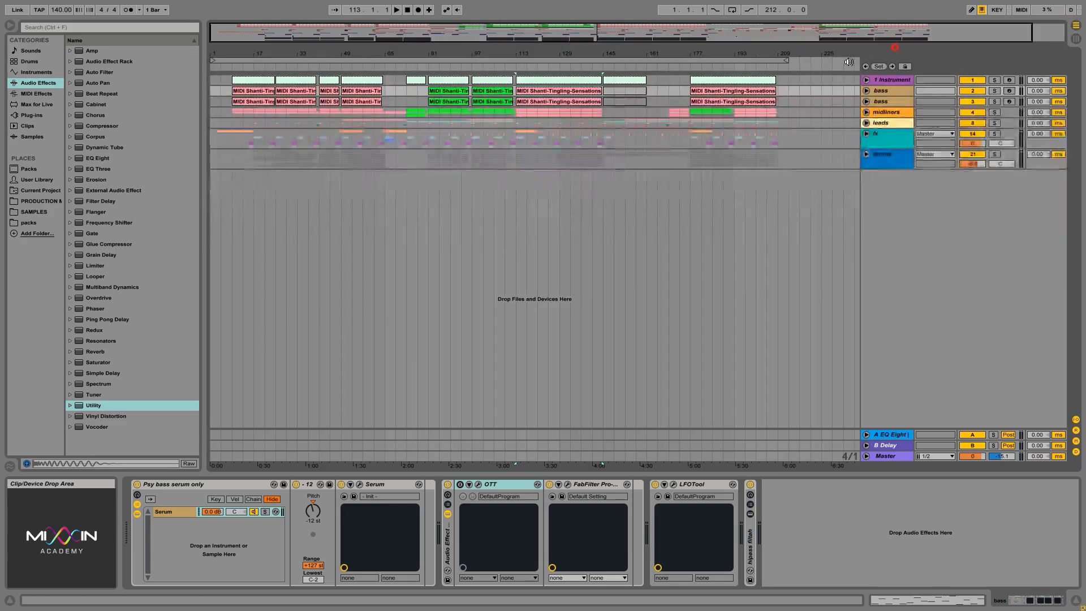
Unfold the midliners group, select all clips on the 6 Audio track, and examine their clip gain and the track's volume
left_click(866, 111)
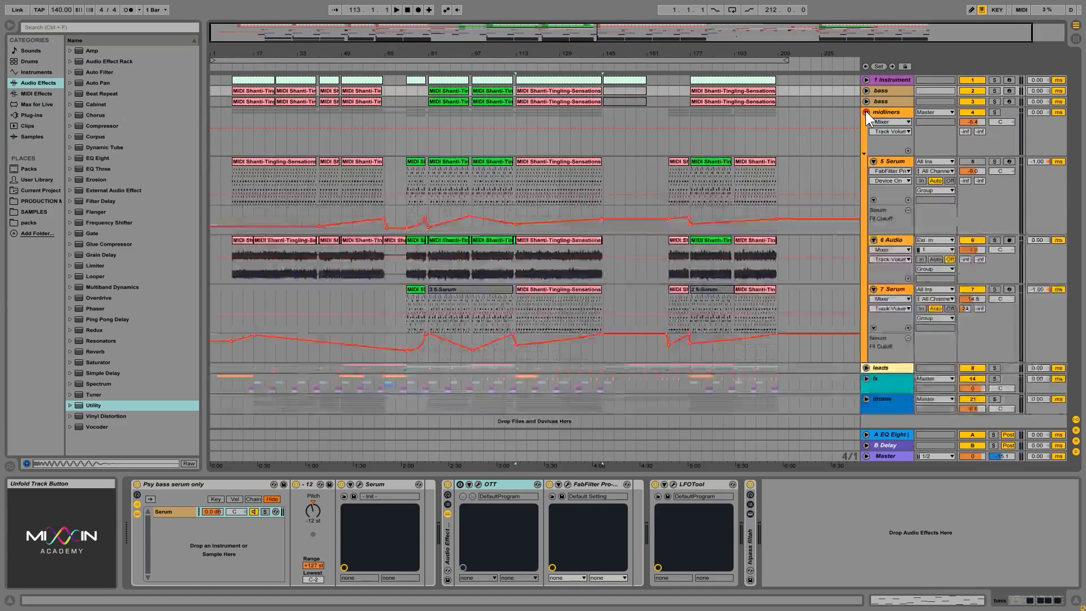
left_click(877, 254)
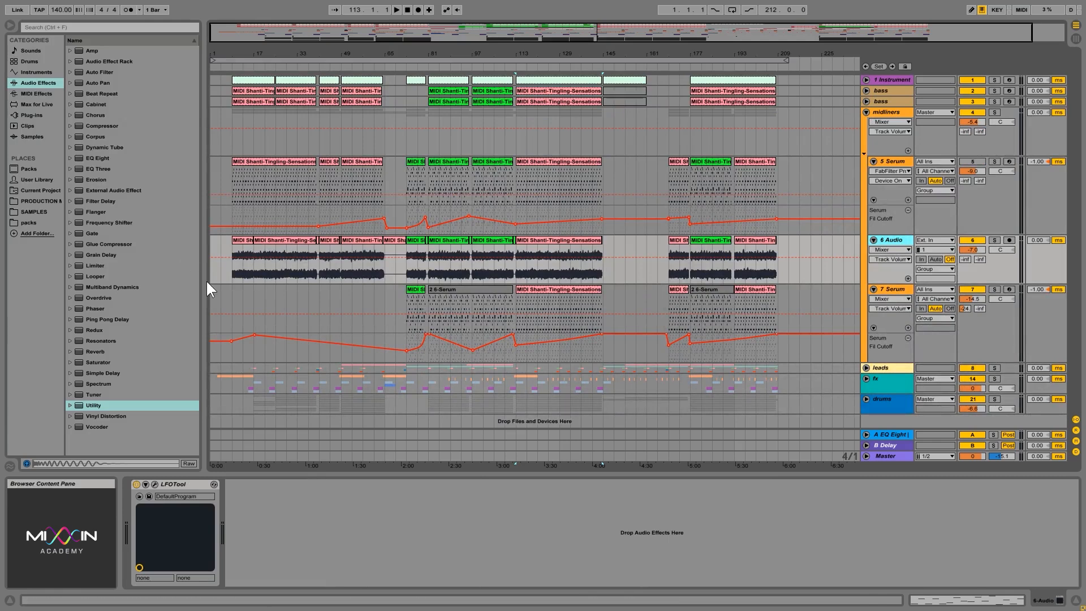
left_click_drag(232, 267, 779, 268)
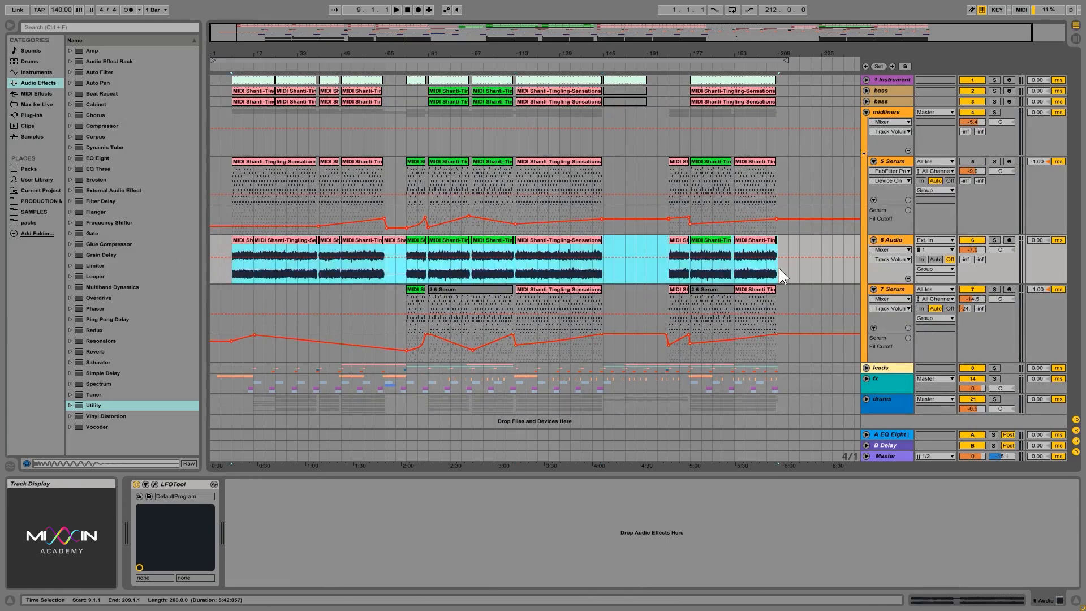
left_click(955, 600)
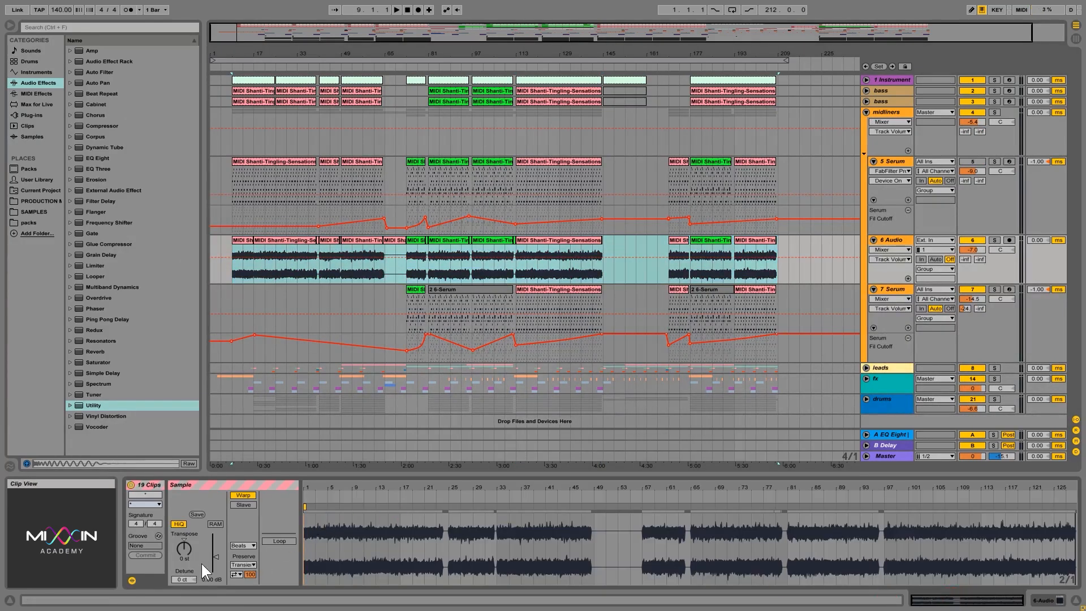
mouse_move(215, 553)
left_mouse_down()
mouse_move(215, 562)
mouse_move(215, 553)
left_mouse_up()
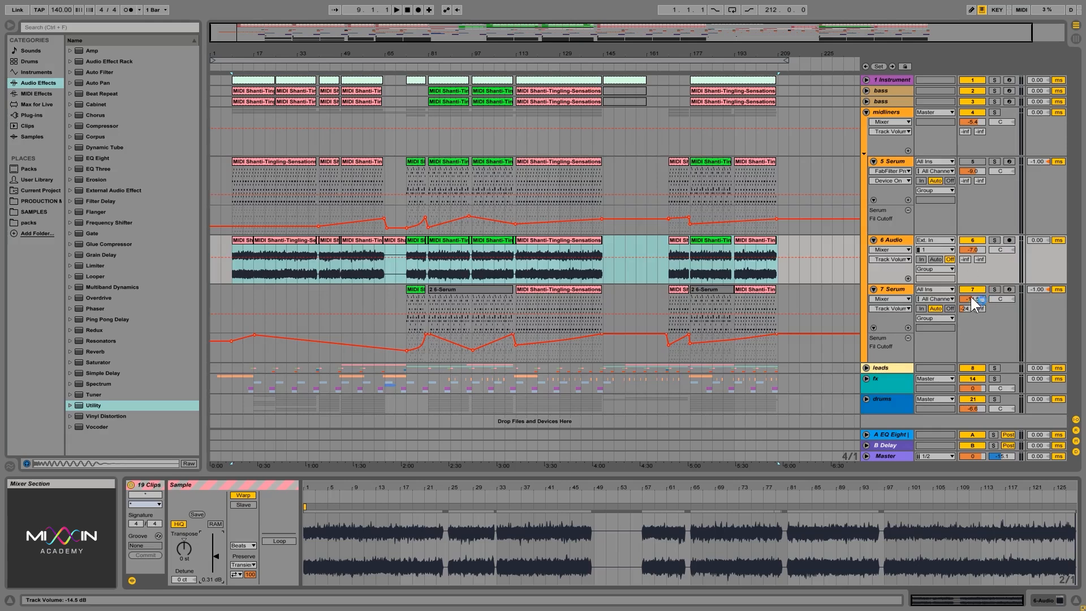
left_click(999, 250)
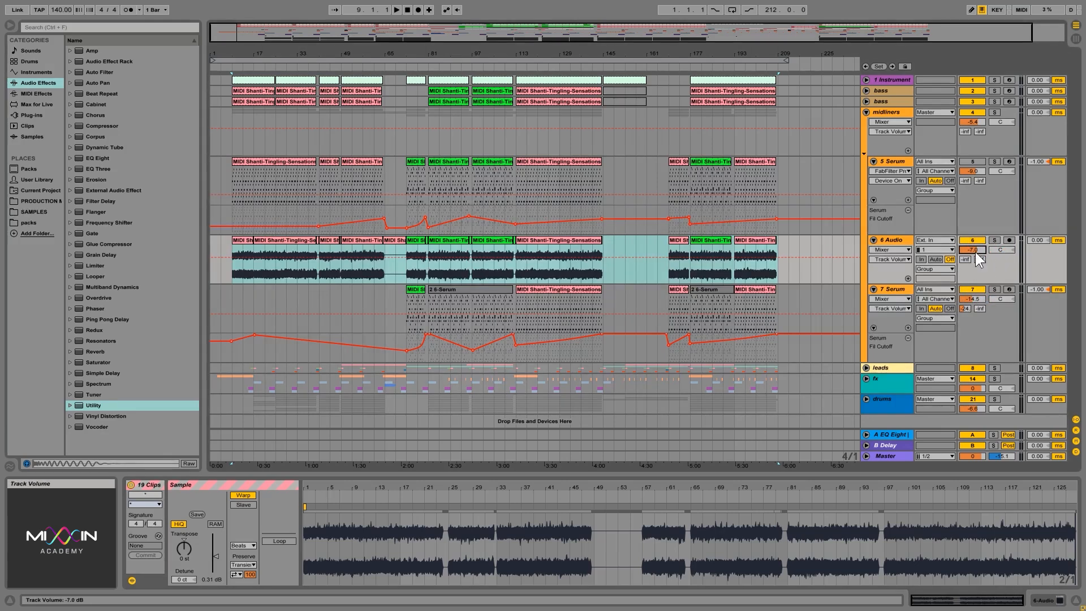
Compare the track faders in Session View, set the 7 Serum track's volume to -3.4 dB, and return to the arrangement
key("Tab")
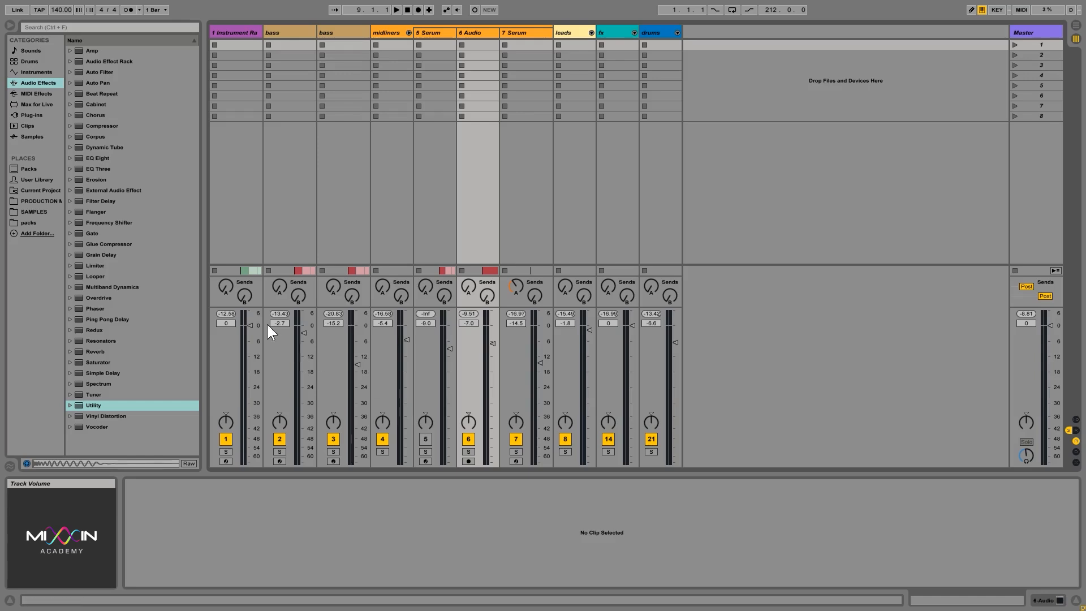
left_click(250, 325)
left_click(305, 334)
left_click(494, 348)
left_click_drag(542, 364, 540, 414)
left_click_drag(540, 376, 540, 332)
left_click(542, 334)
left_click(1076, 25)
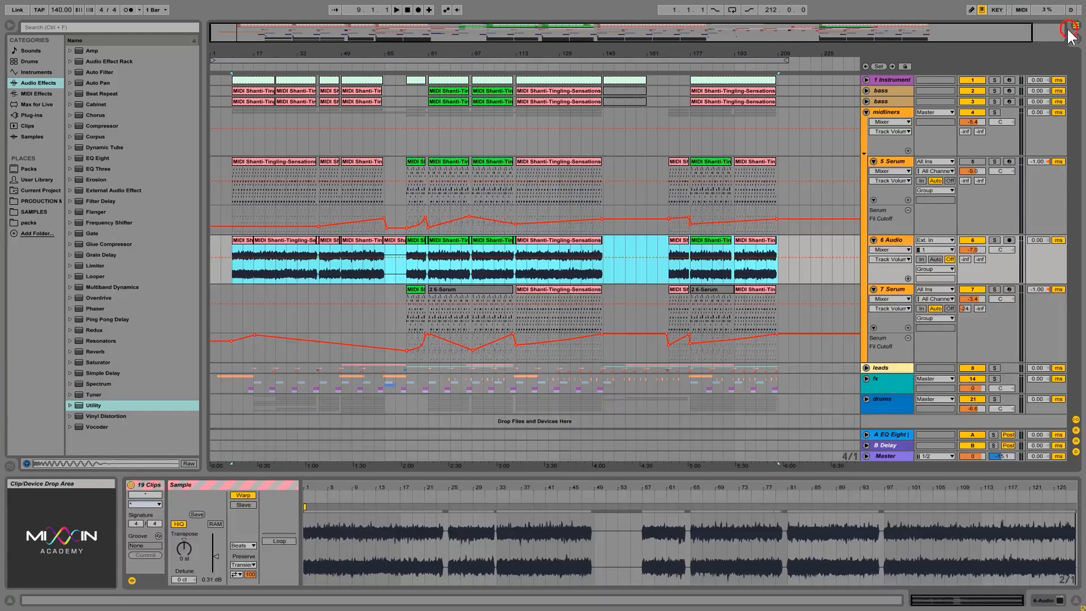
Lower the gain of all 6 Audio clips to -6.99 dB and reset that track's volume to 0 dB
left_click(872, 264)
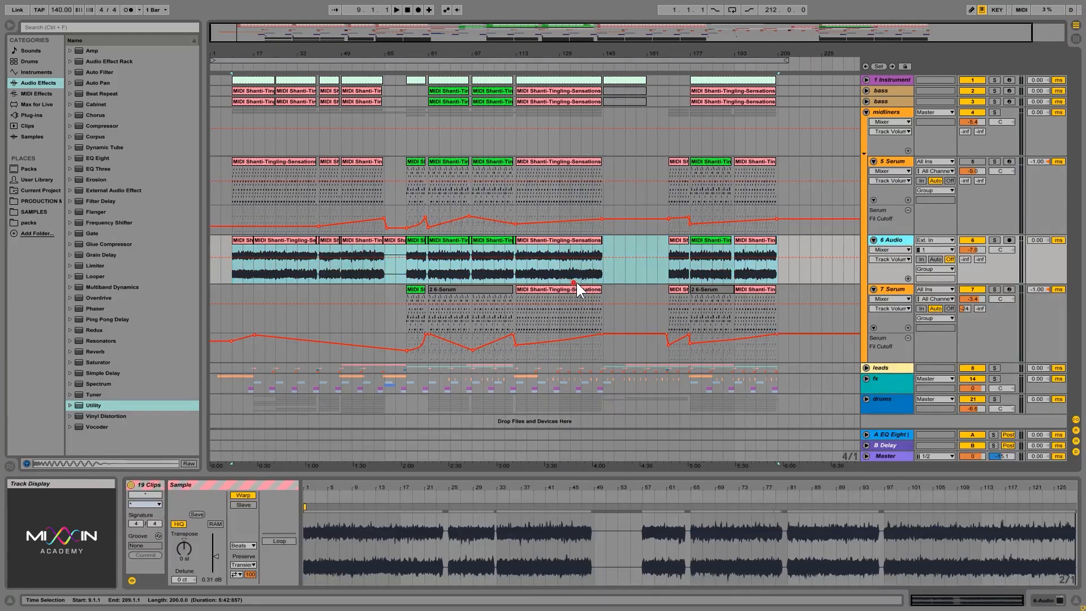
left_click_drag(778, 266, 228, 272)
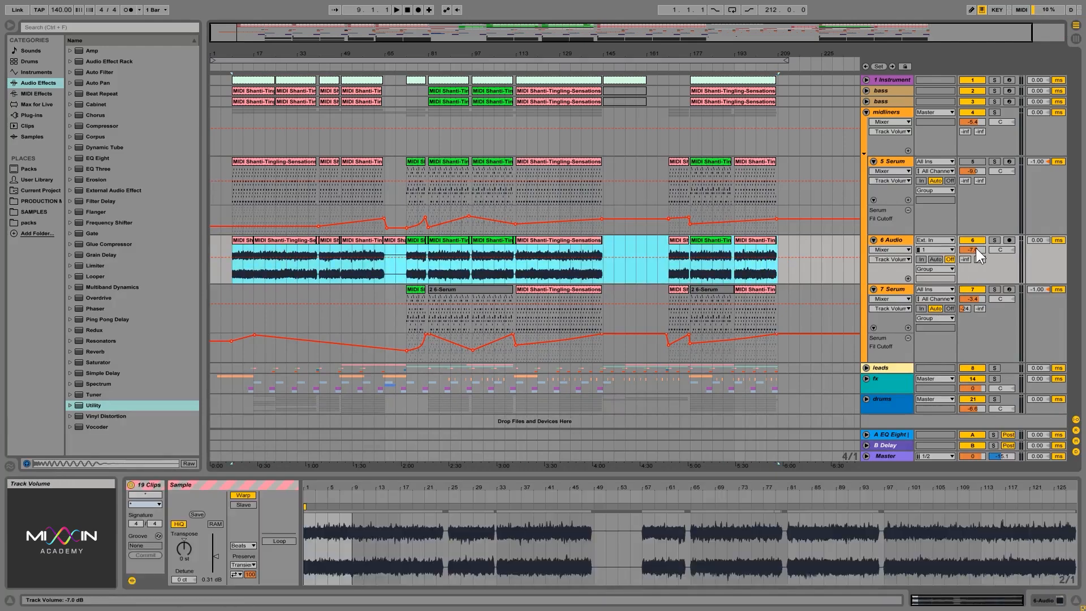
left_click_drag(216, 557, 216, 570)
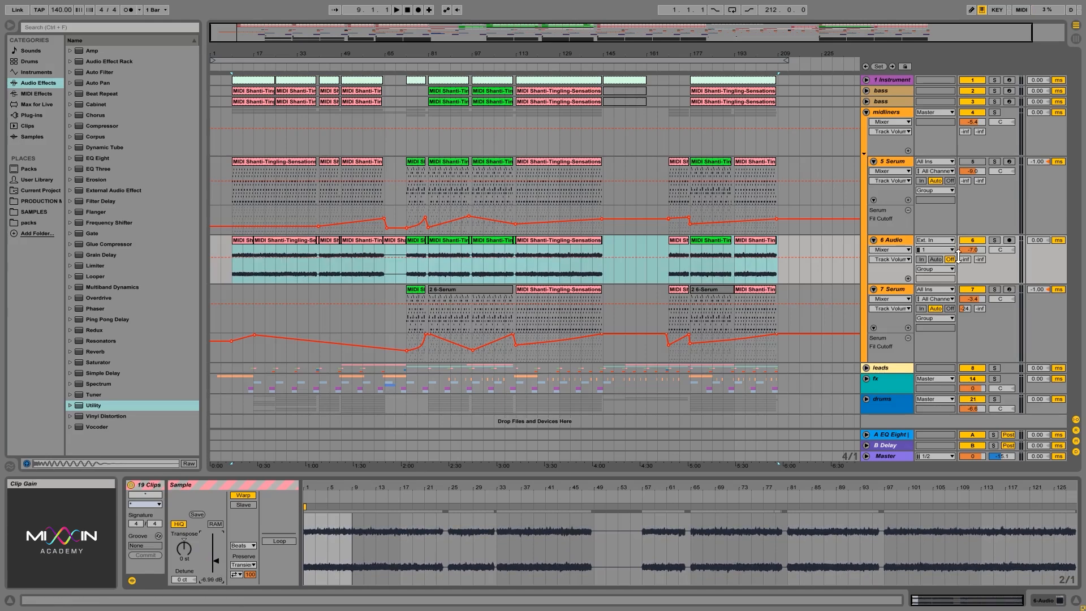
double_click(985, 250)
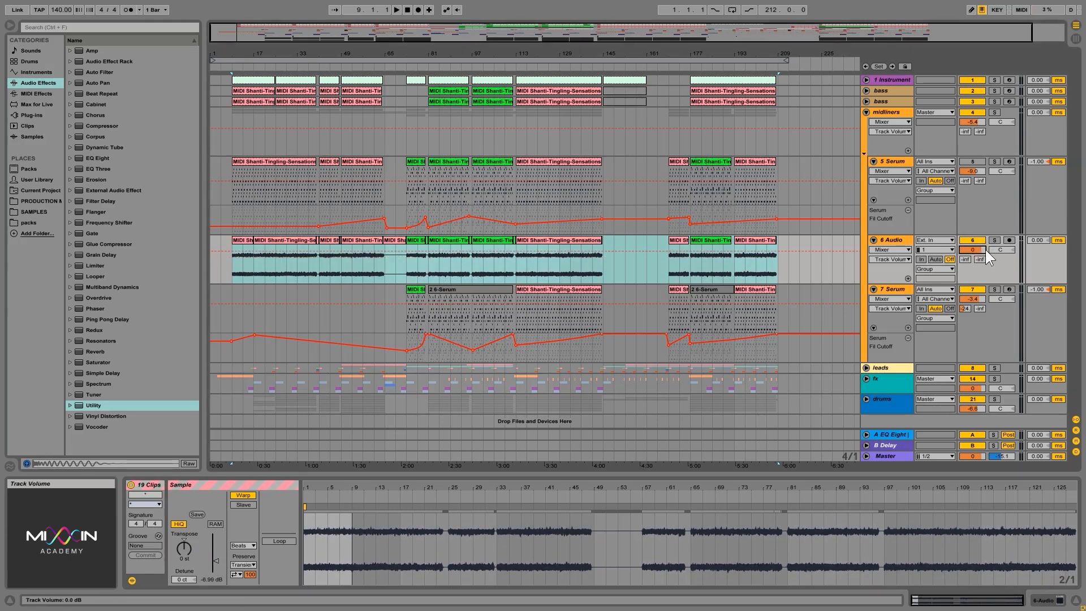
left_click(892, 242)
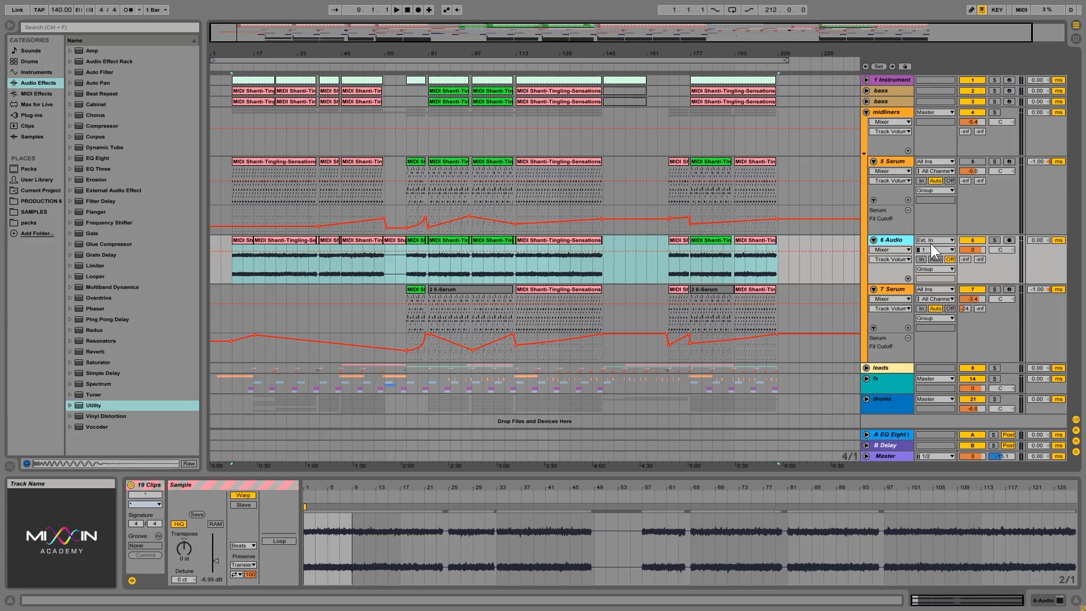
left_click(979, 253)
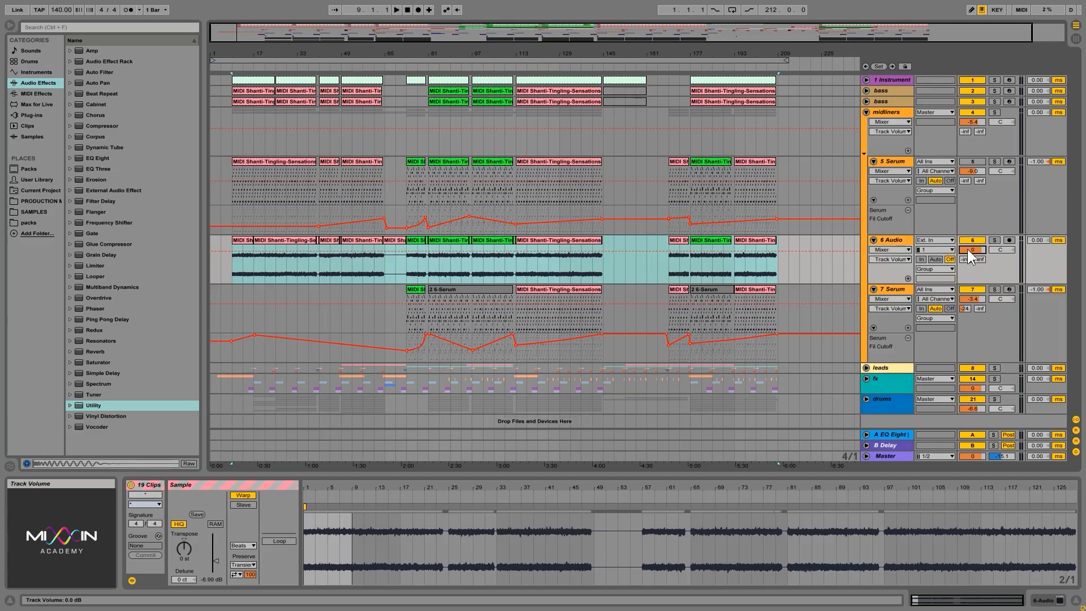